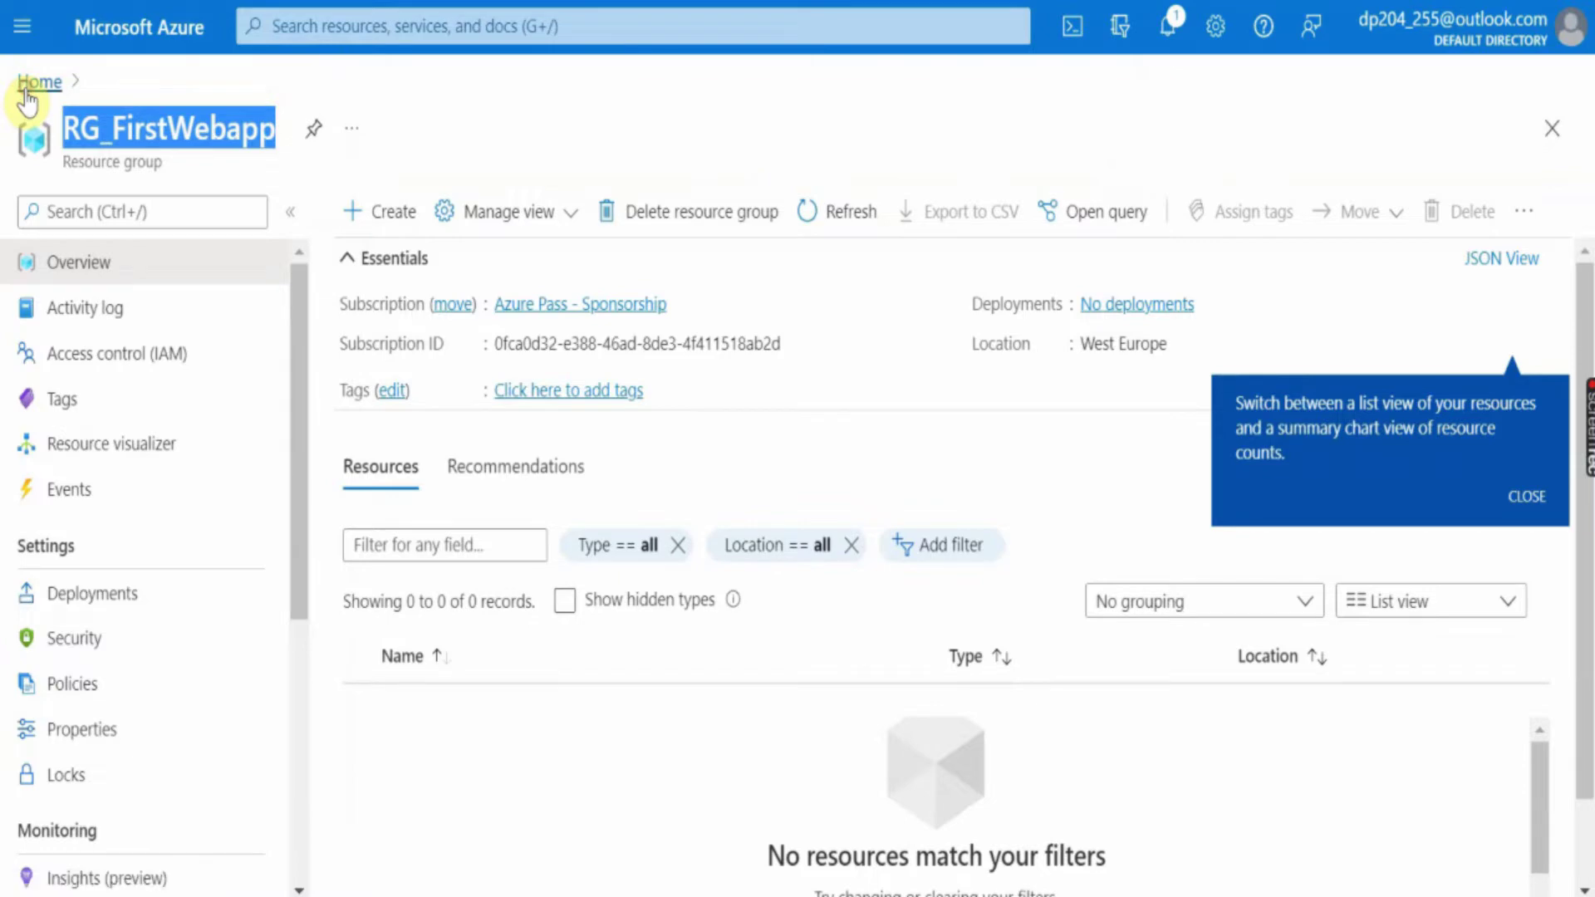
Start creating a new Web App resource and assign it to the existing RG_FirstWebapp resource group
click(25, 91)
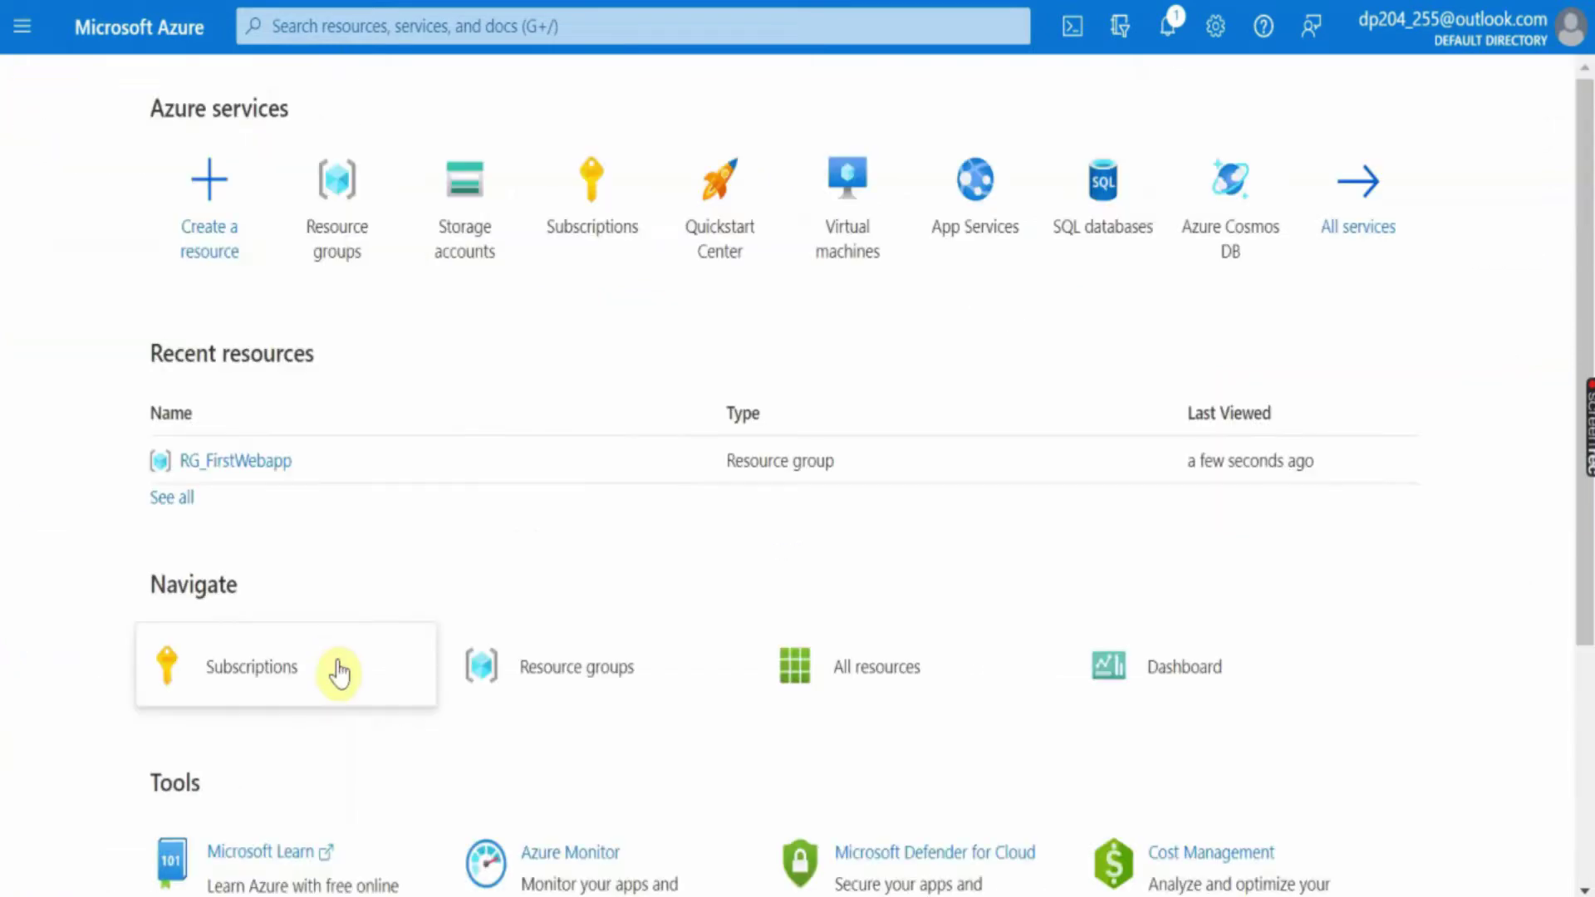
click(205, 253)
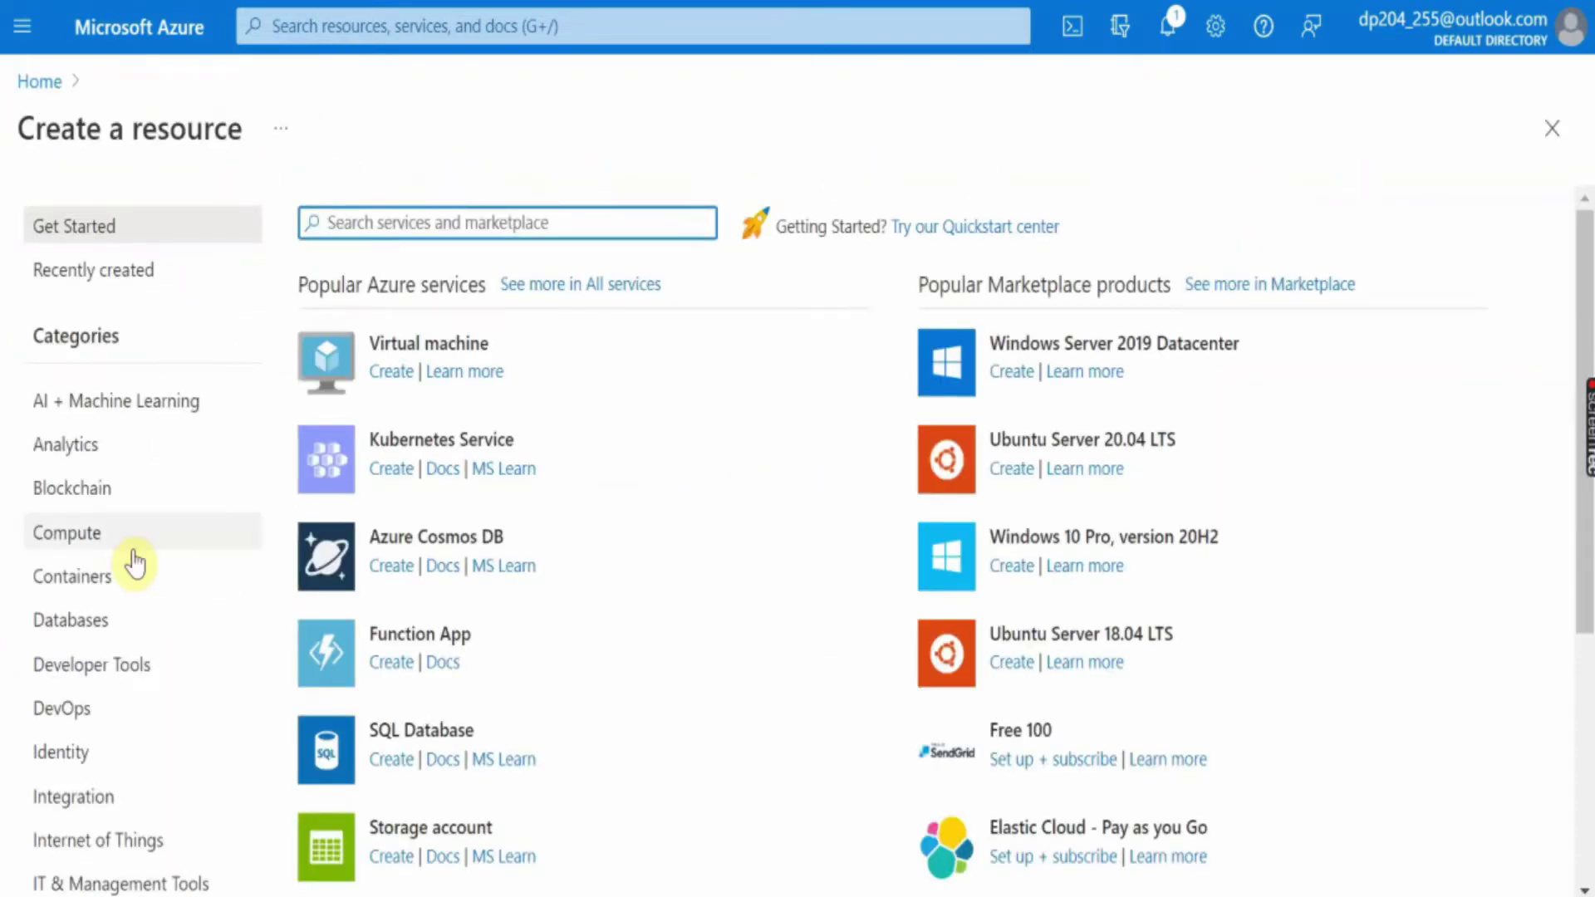
scroll(559, 626, down, 5)
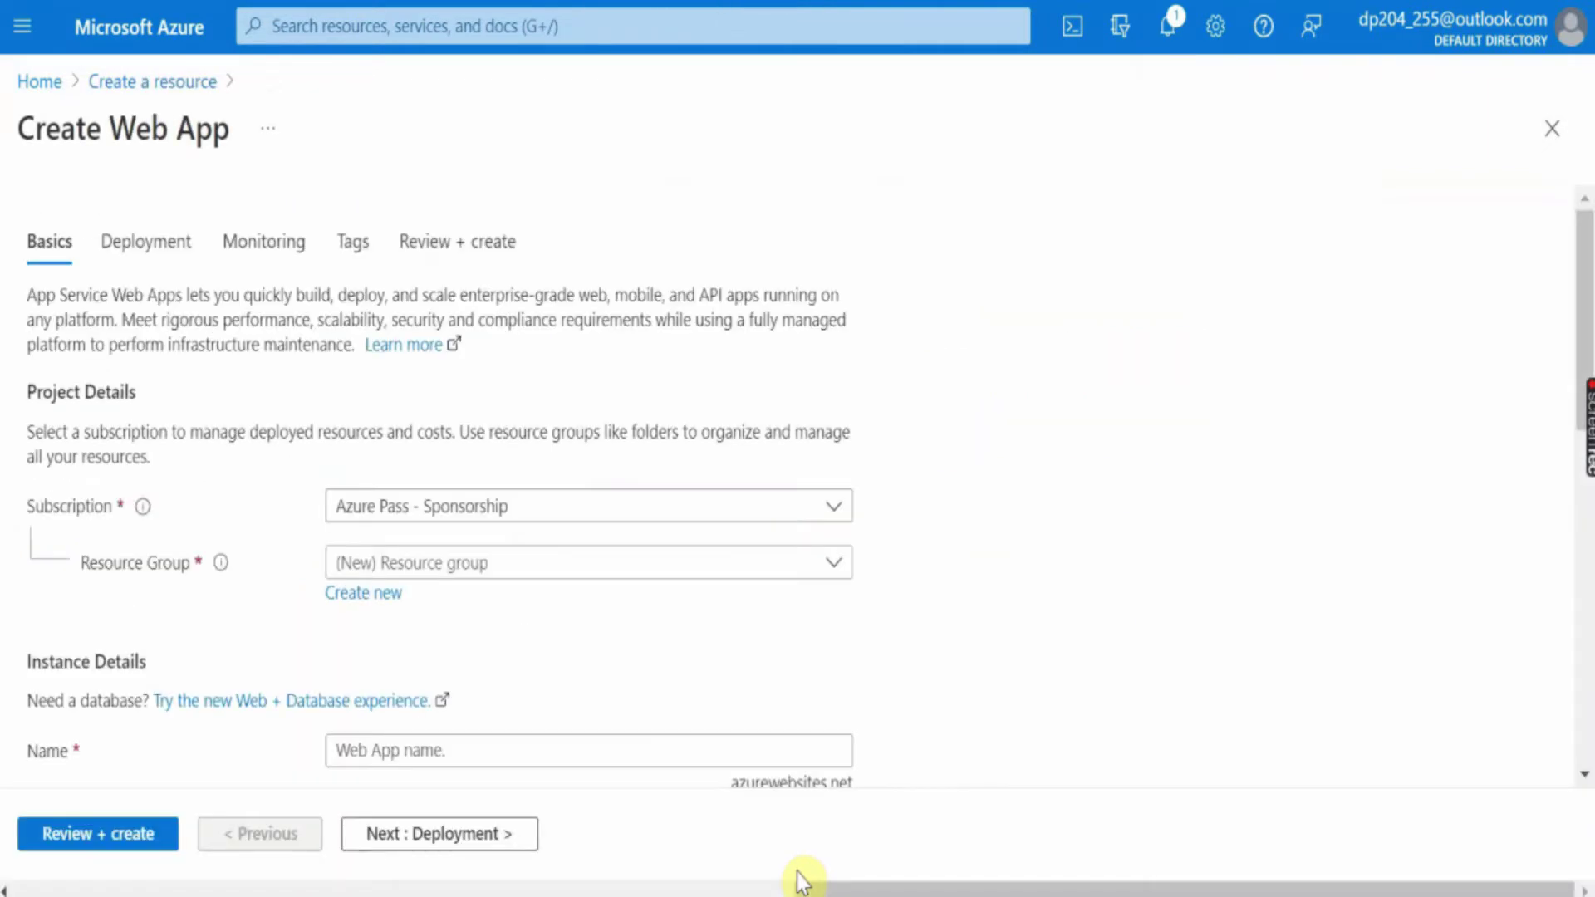
scroll(1089, 525, down, 2)
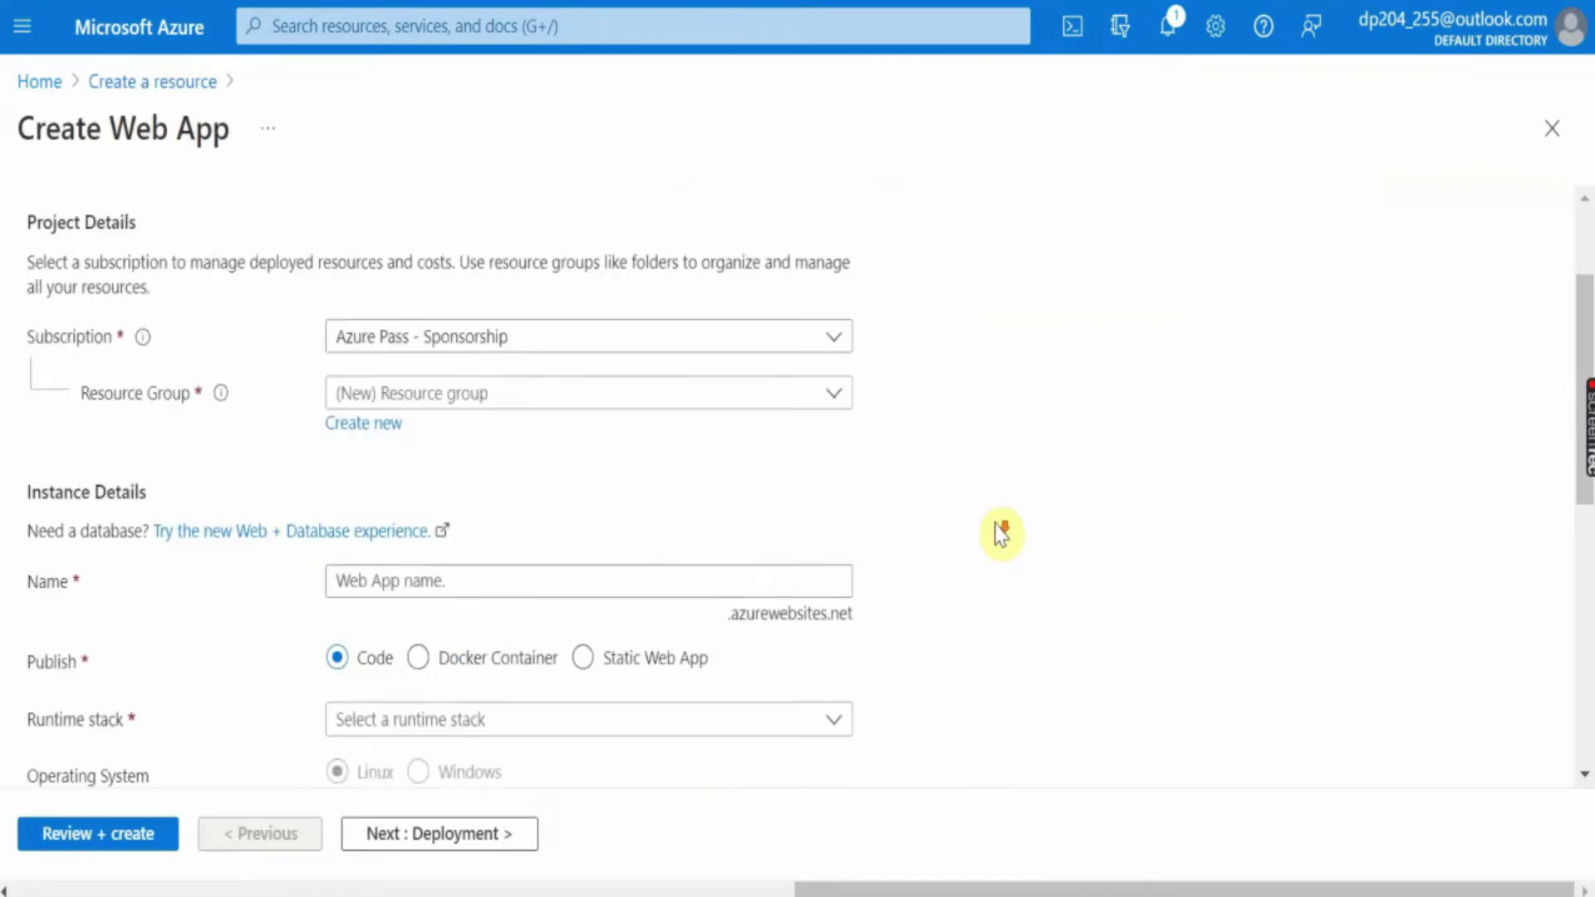
click(586, 384)
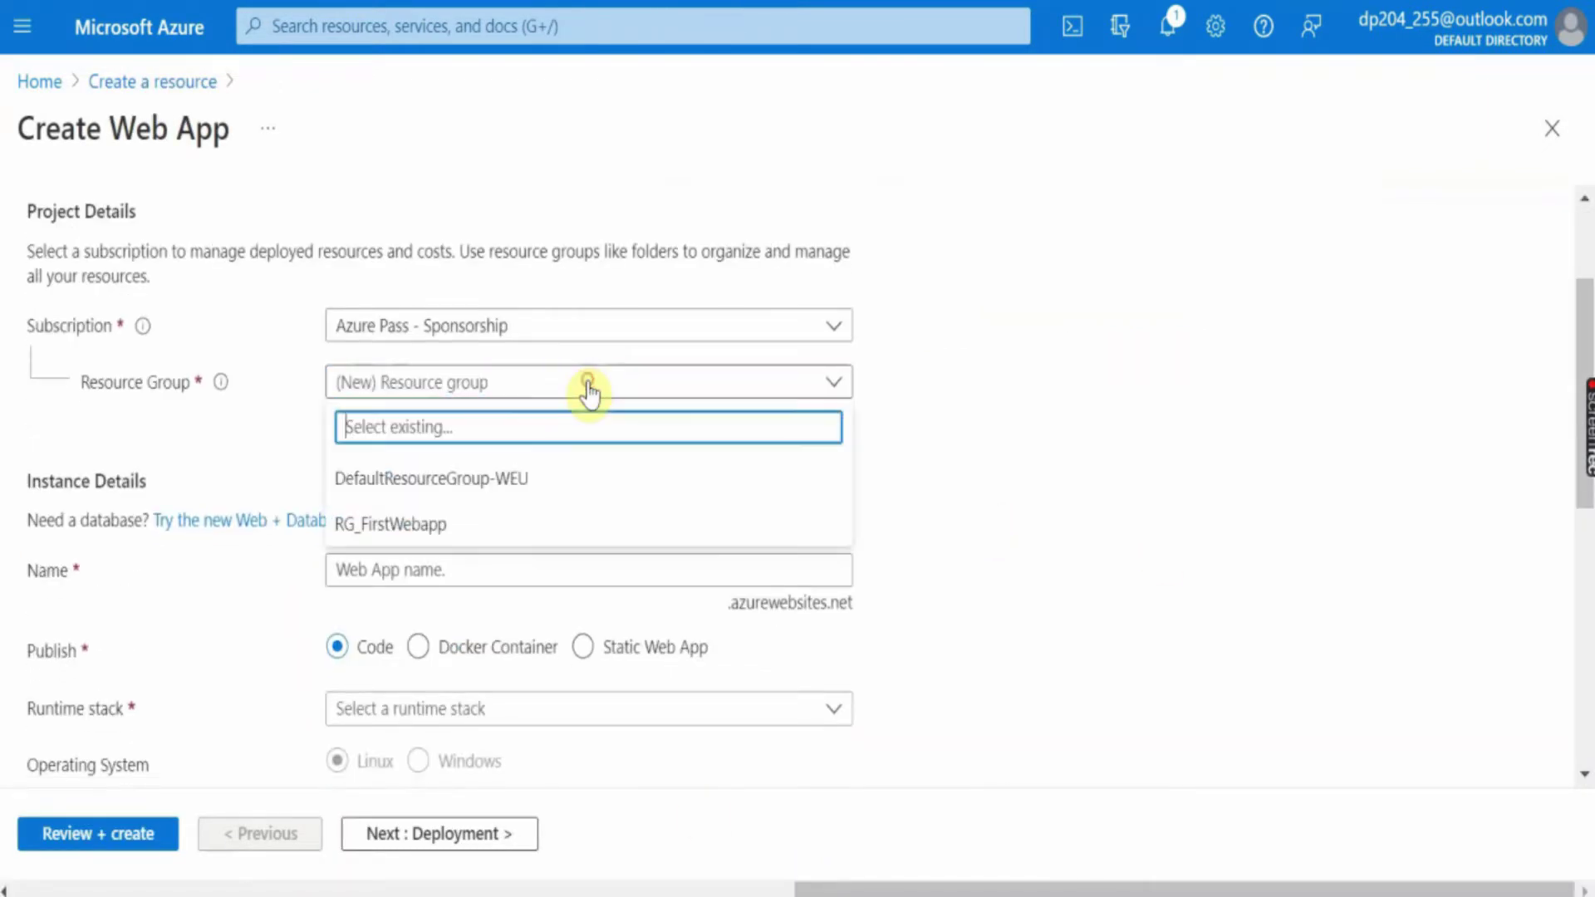
click(400, 524)
Name the web app MyFirstWebapp255
click(483, 571)
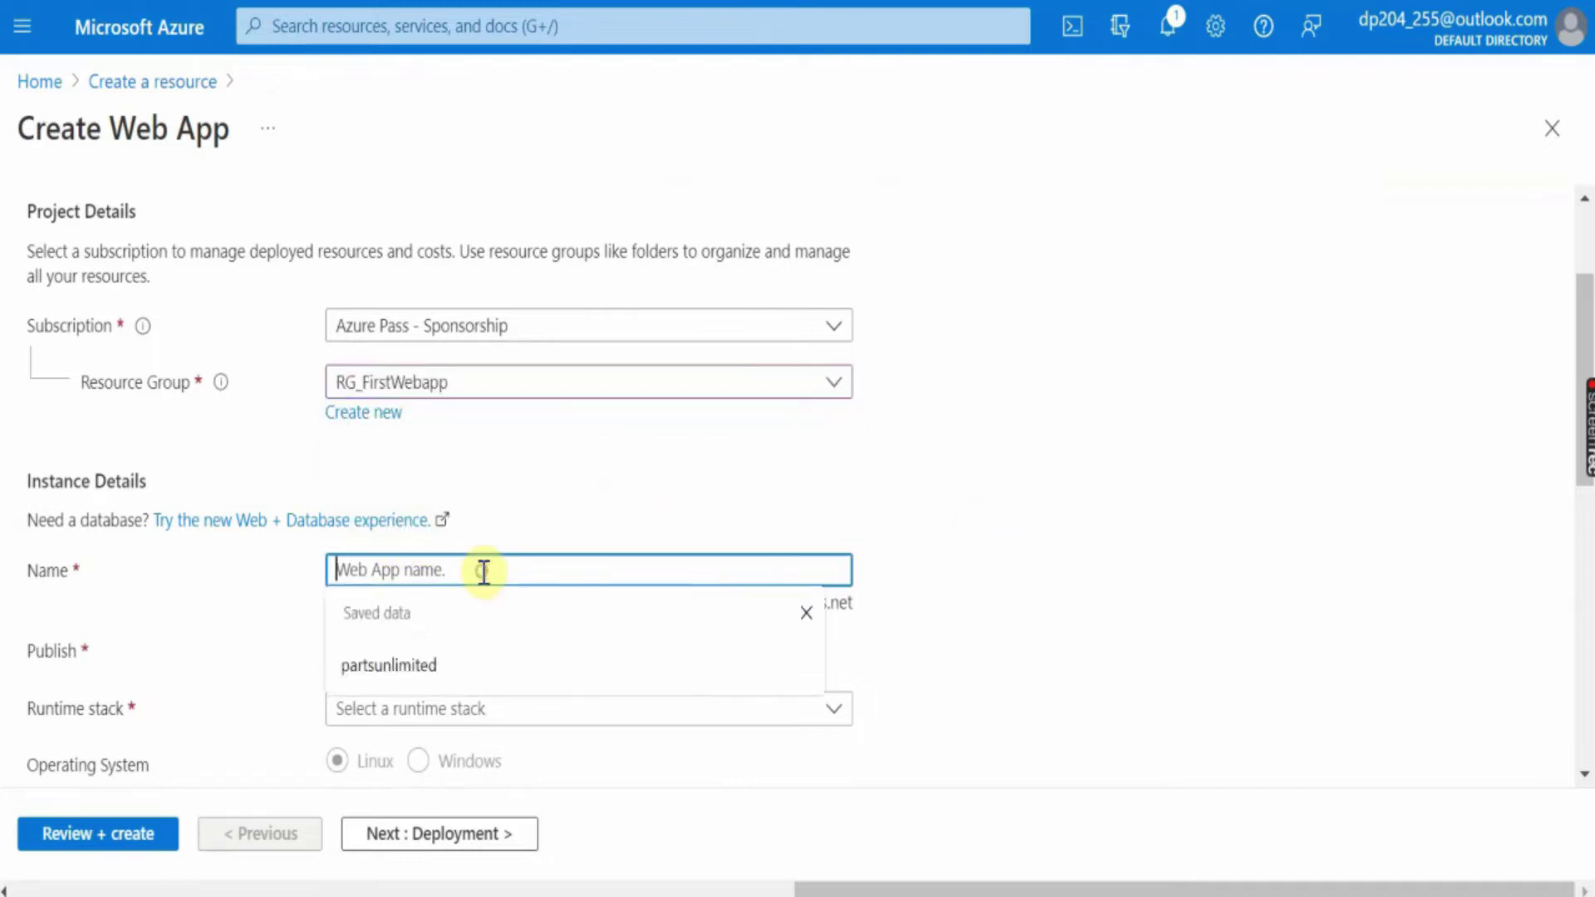
text(My)
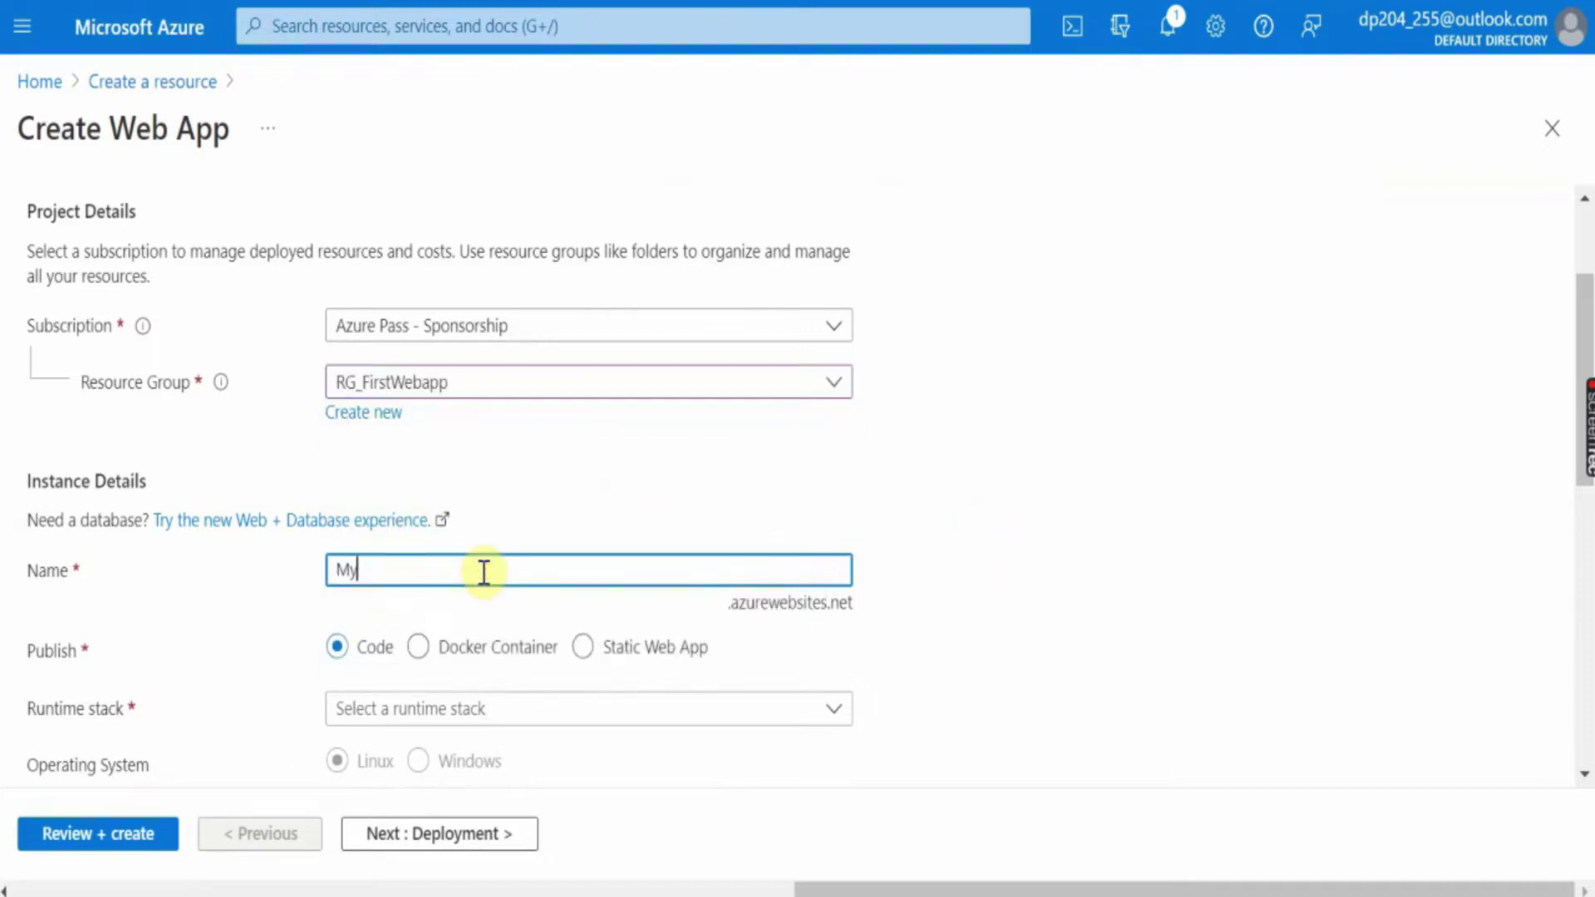
text(F)
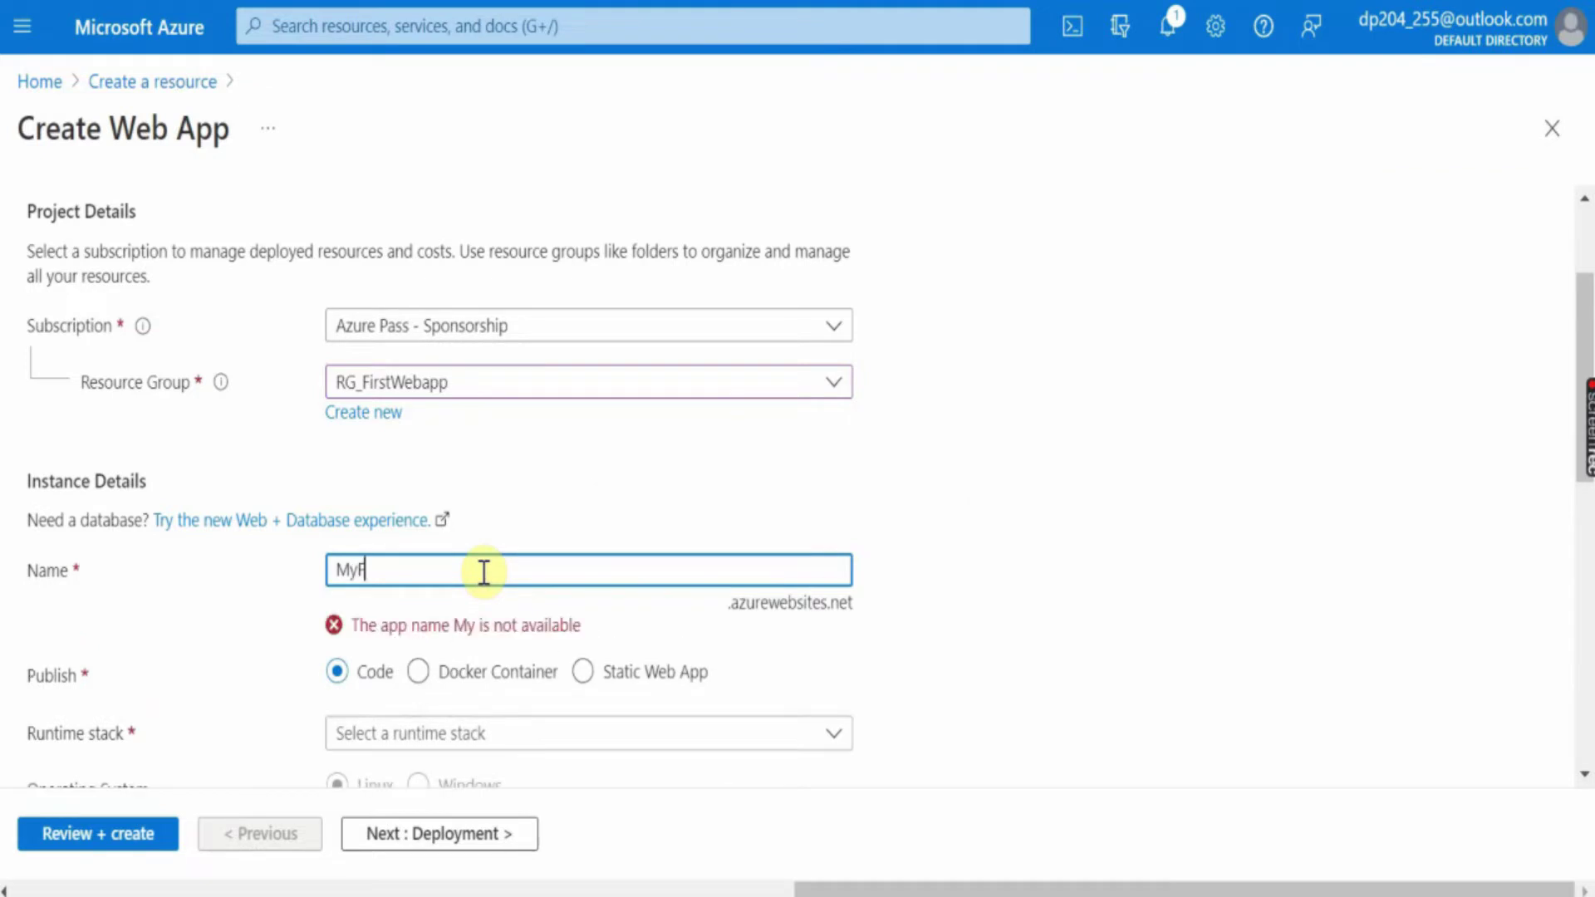
text(irstWebapp)
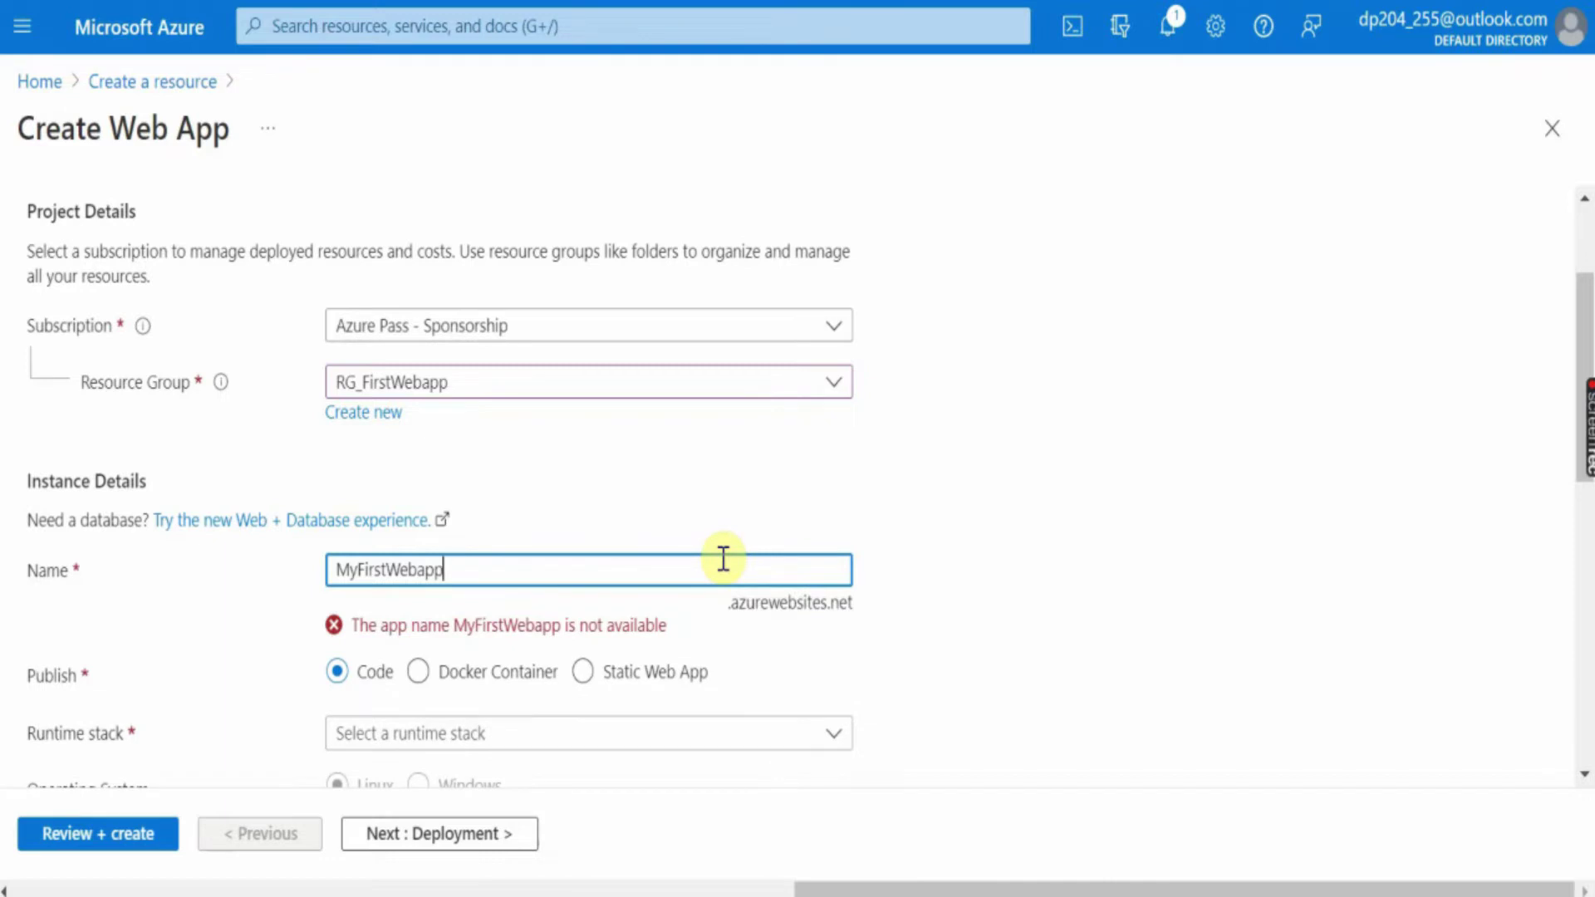
text(255)
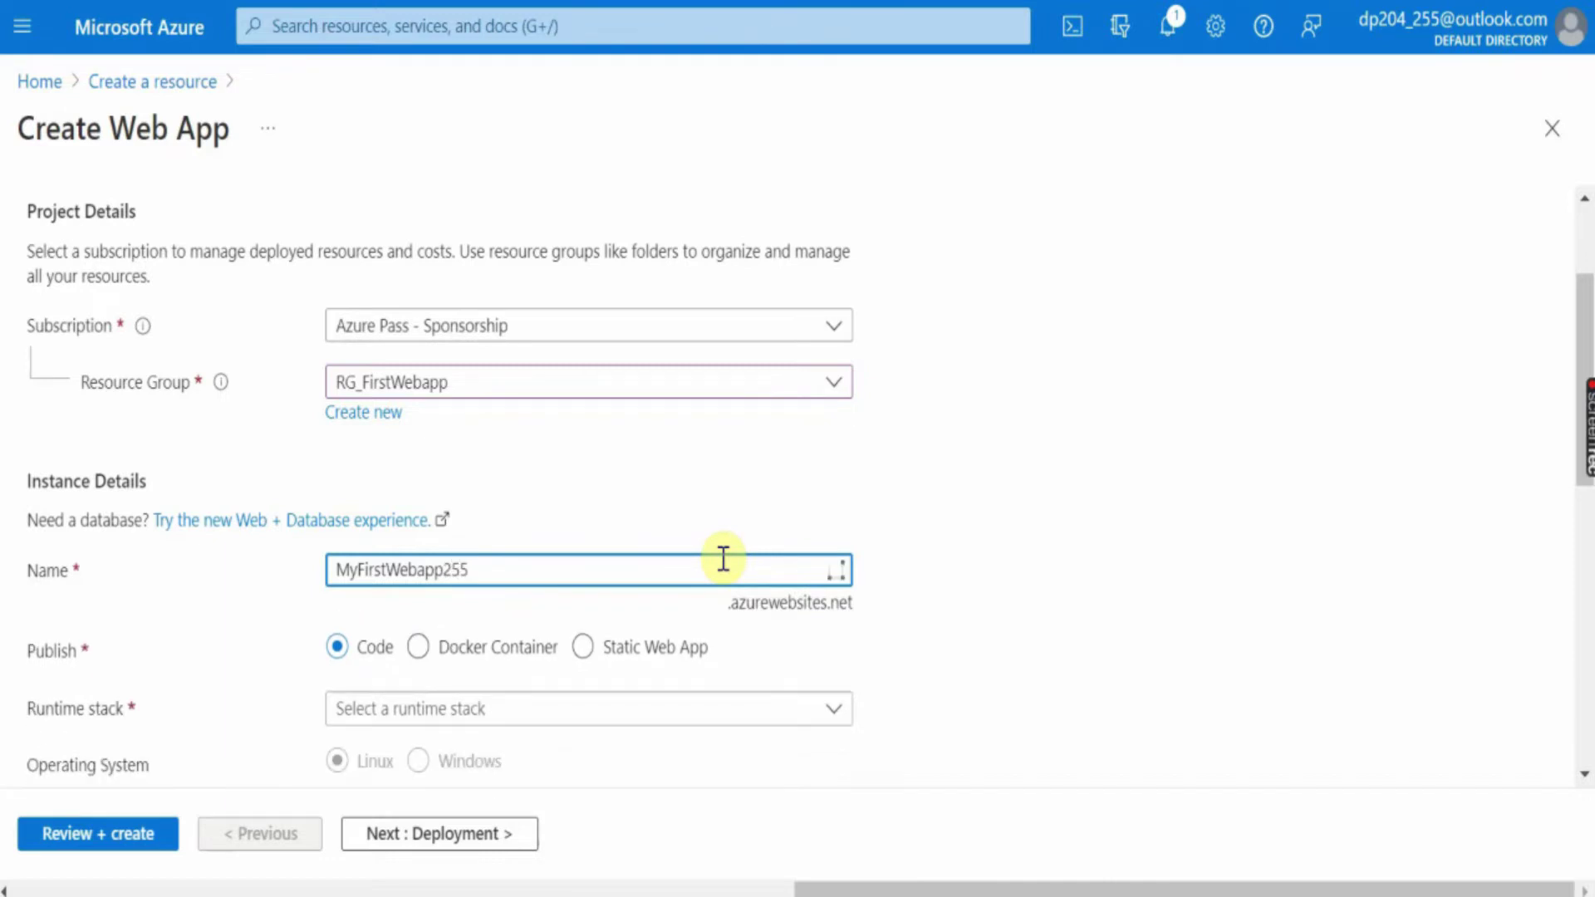
click(1015, 560)
Set the web app's runtime stack to .NET Core 3.1 (LTS) and its region to West Europe
scroll(1015, 560, down, 2)
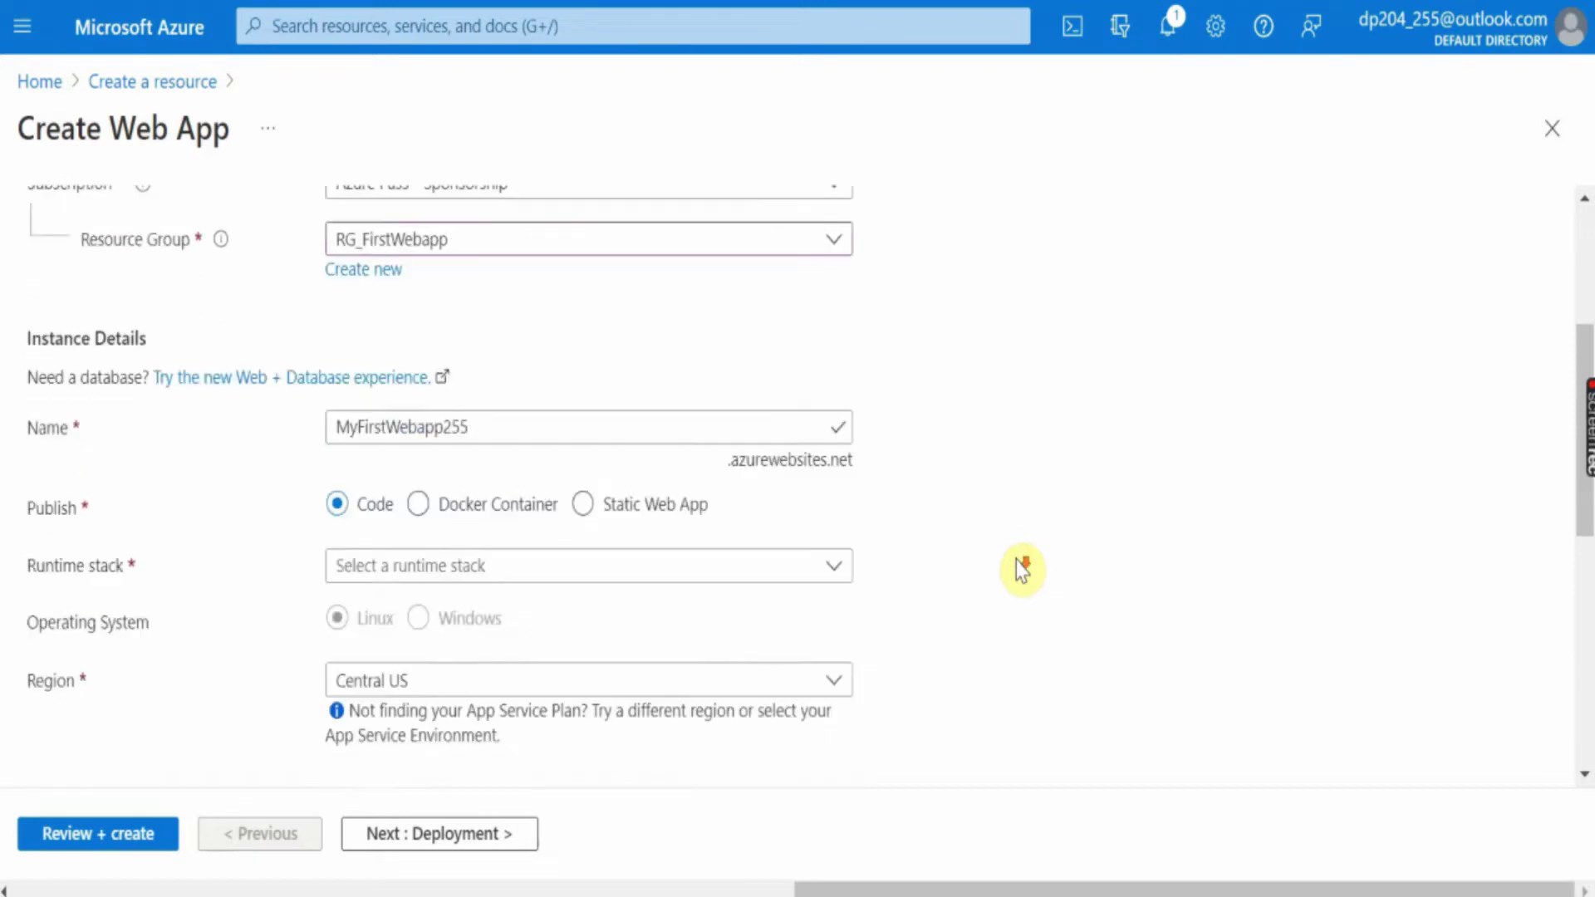
click(694, 541)
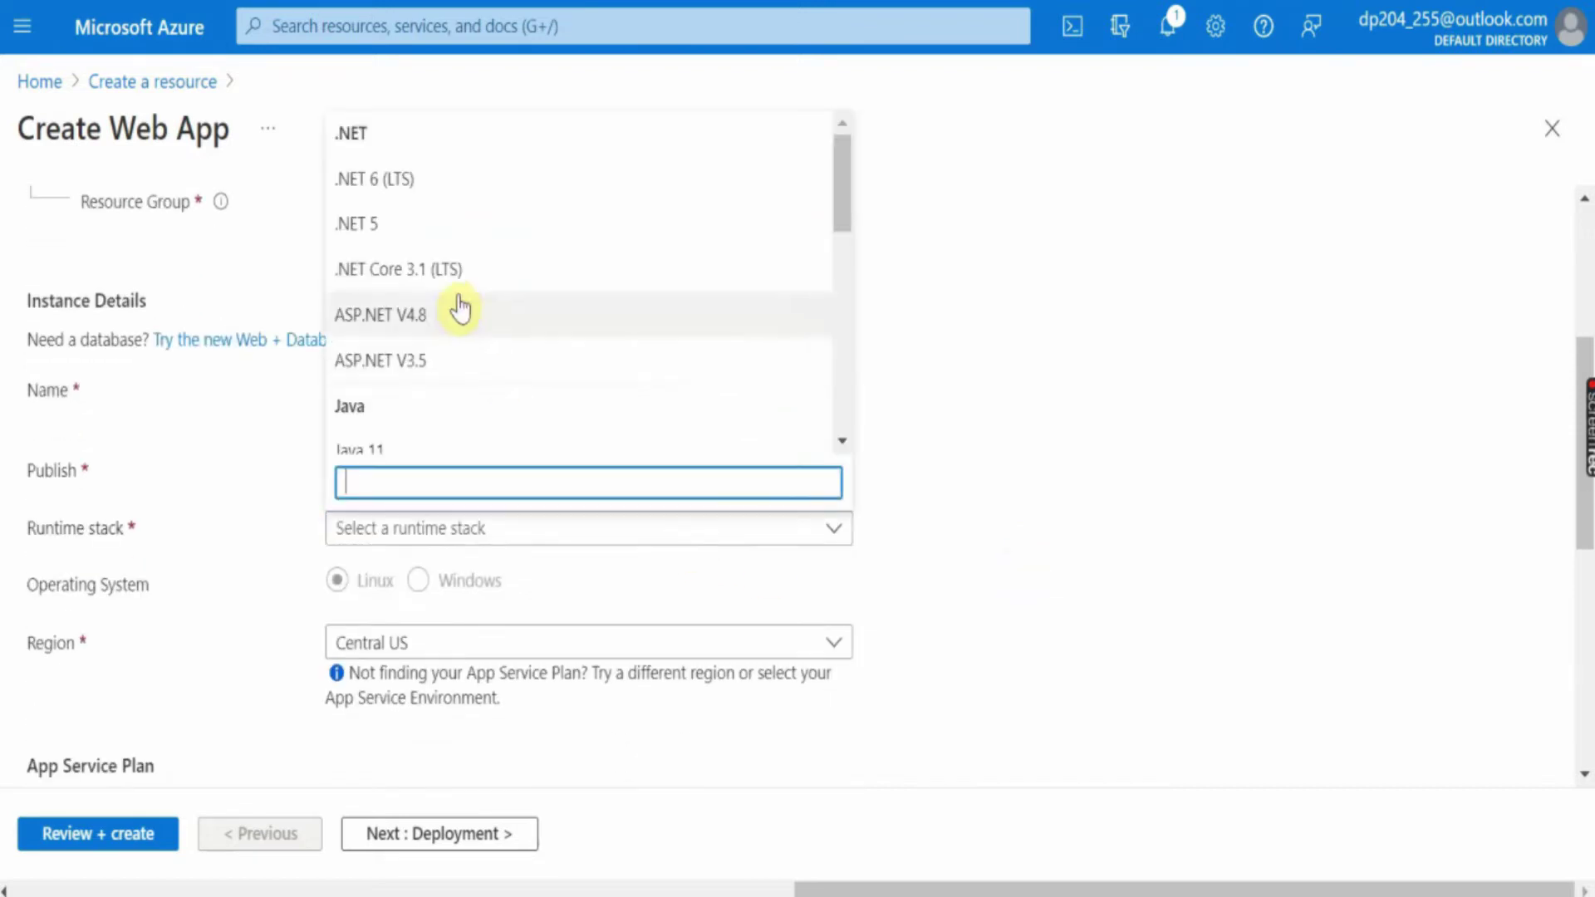
click(441, 270)
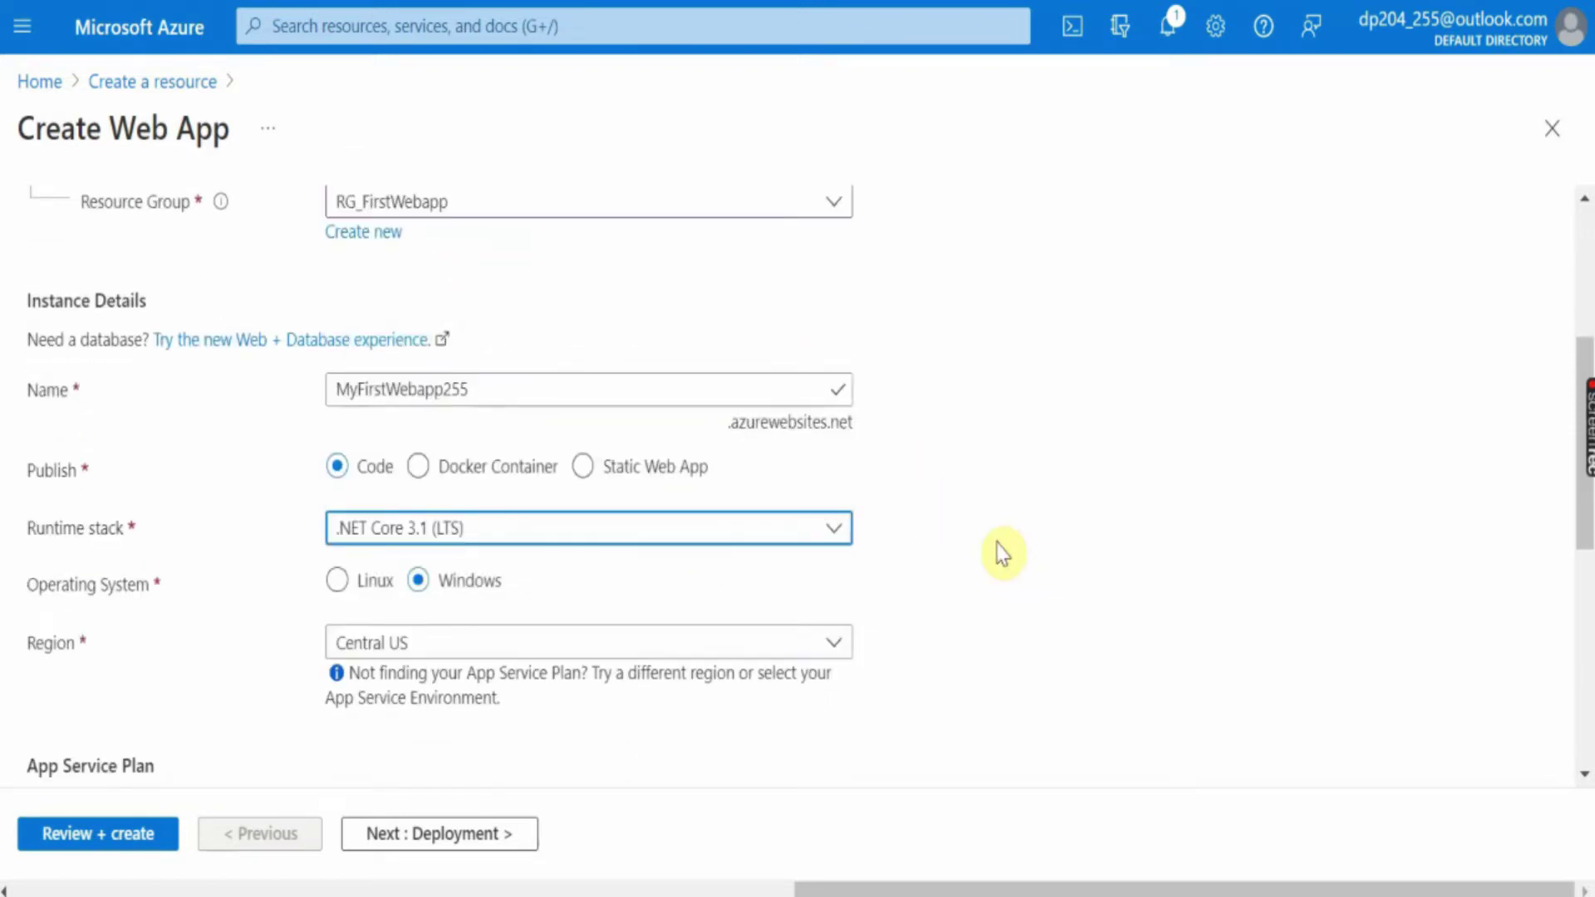
click(747, 644)
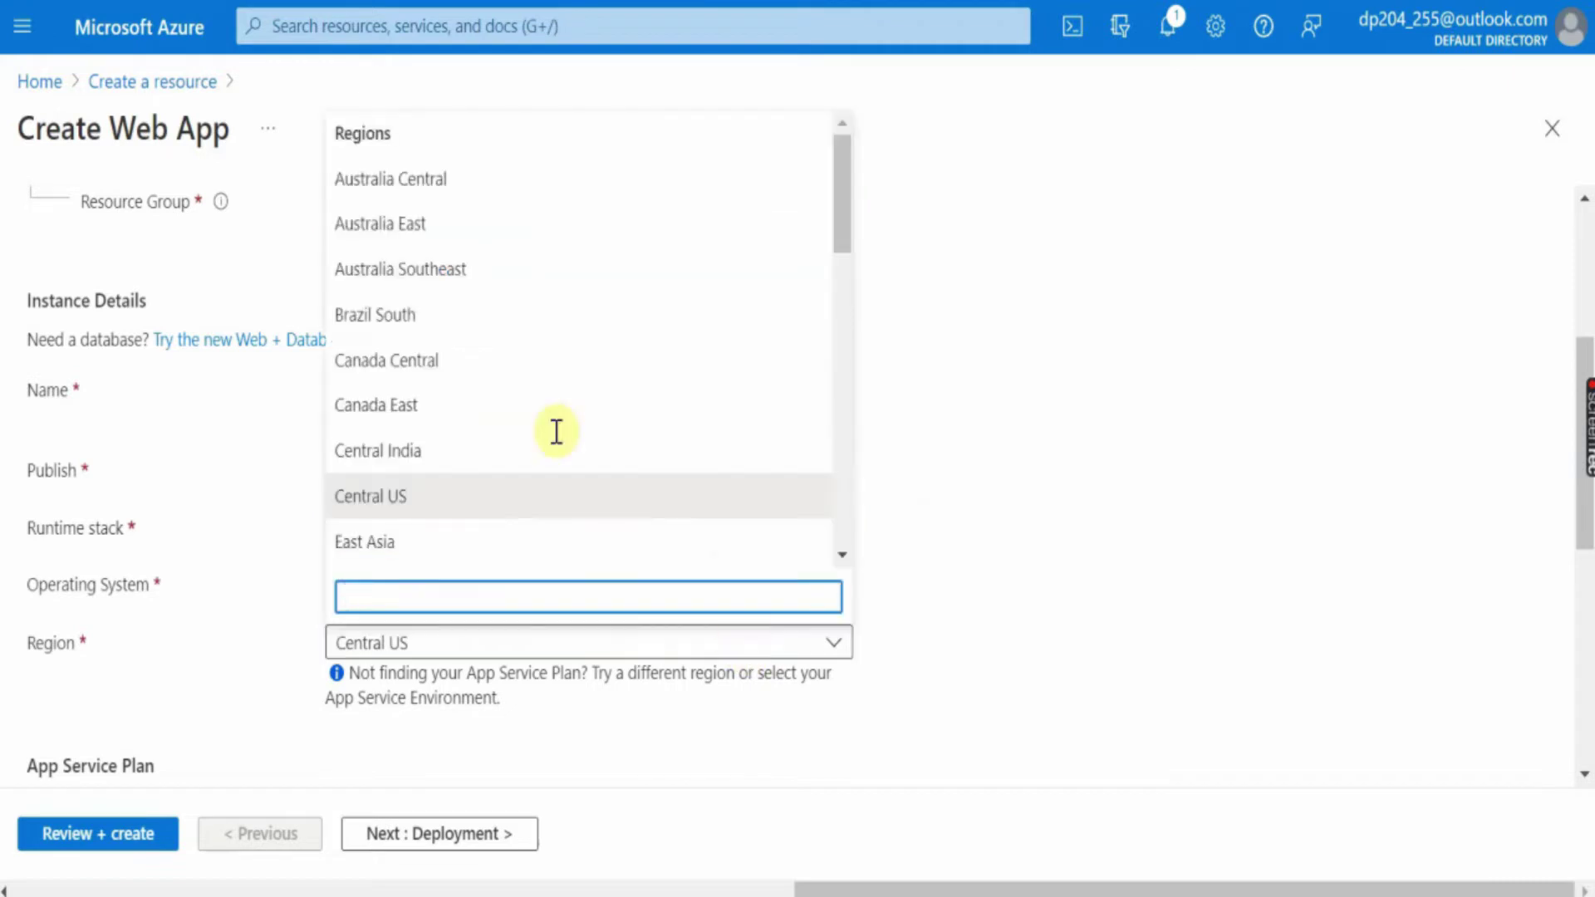
scroll(531, 401, down, 6)
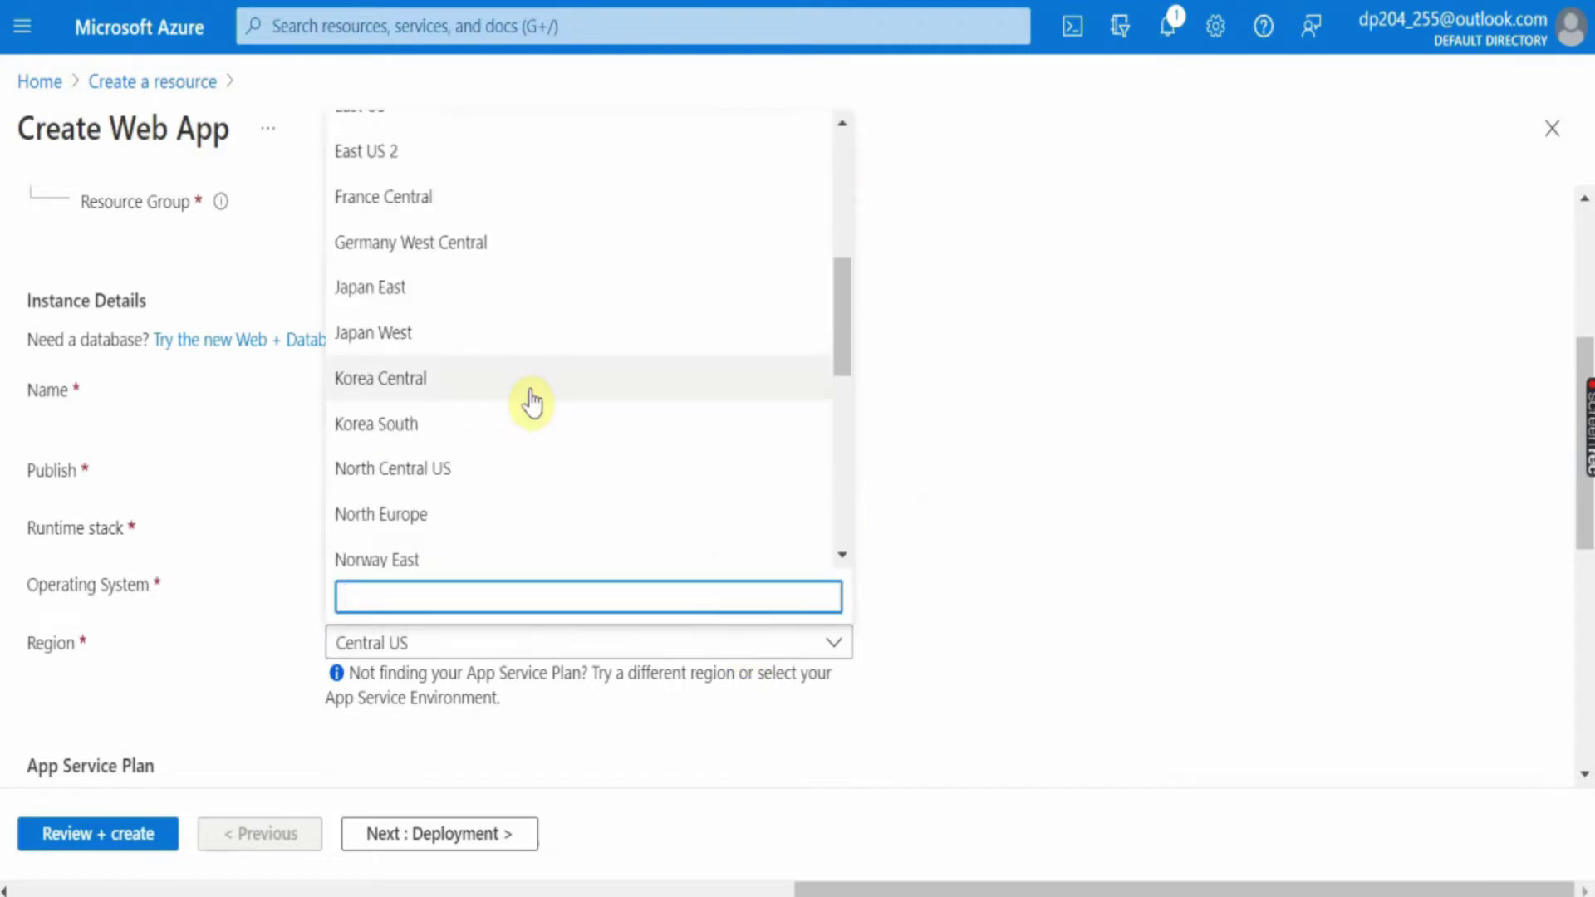
scroll(532, 403, down, 4)
scroll(528, 402, down, 3)
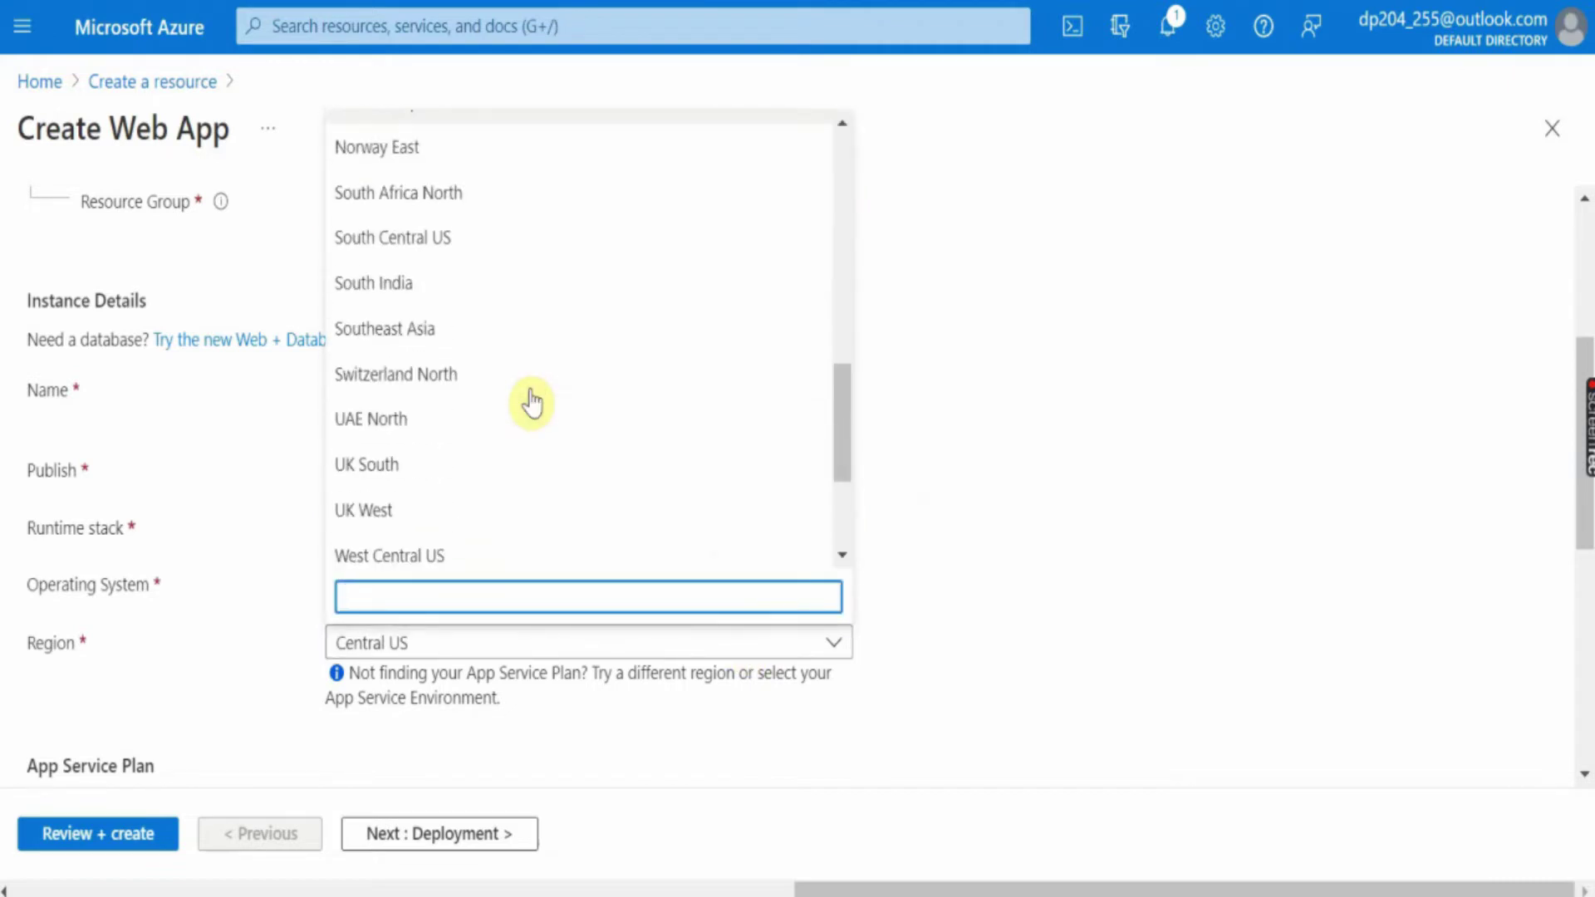
click(463, 398)
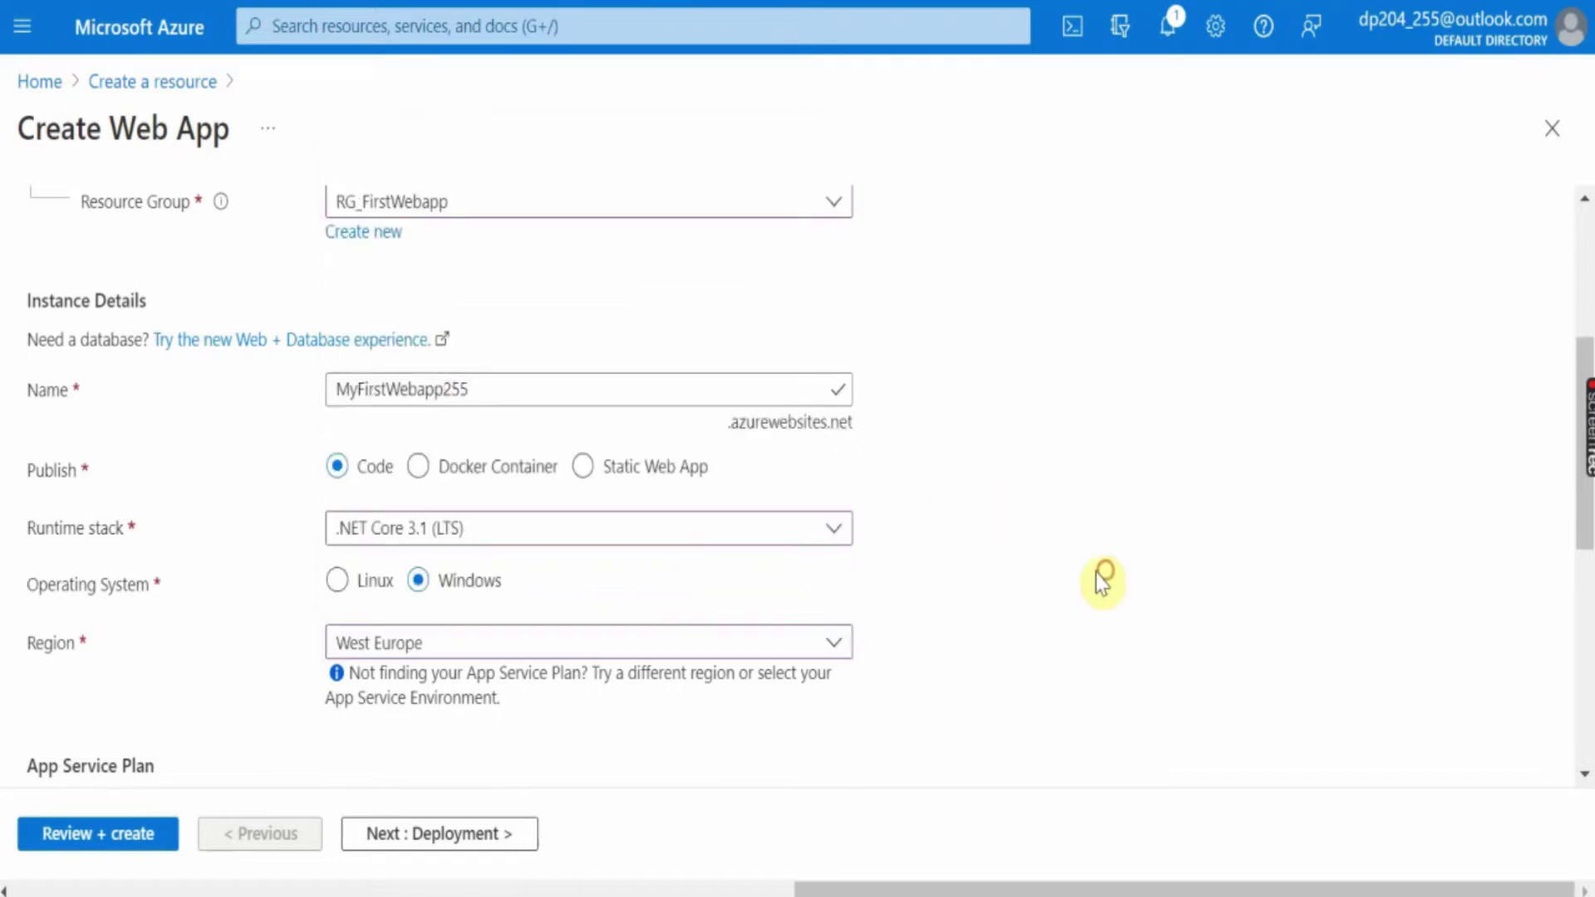
Disable Application Insights for the web app and look through its deployment, tag and summary settings
click(120, 839)
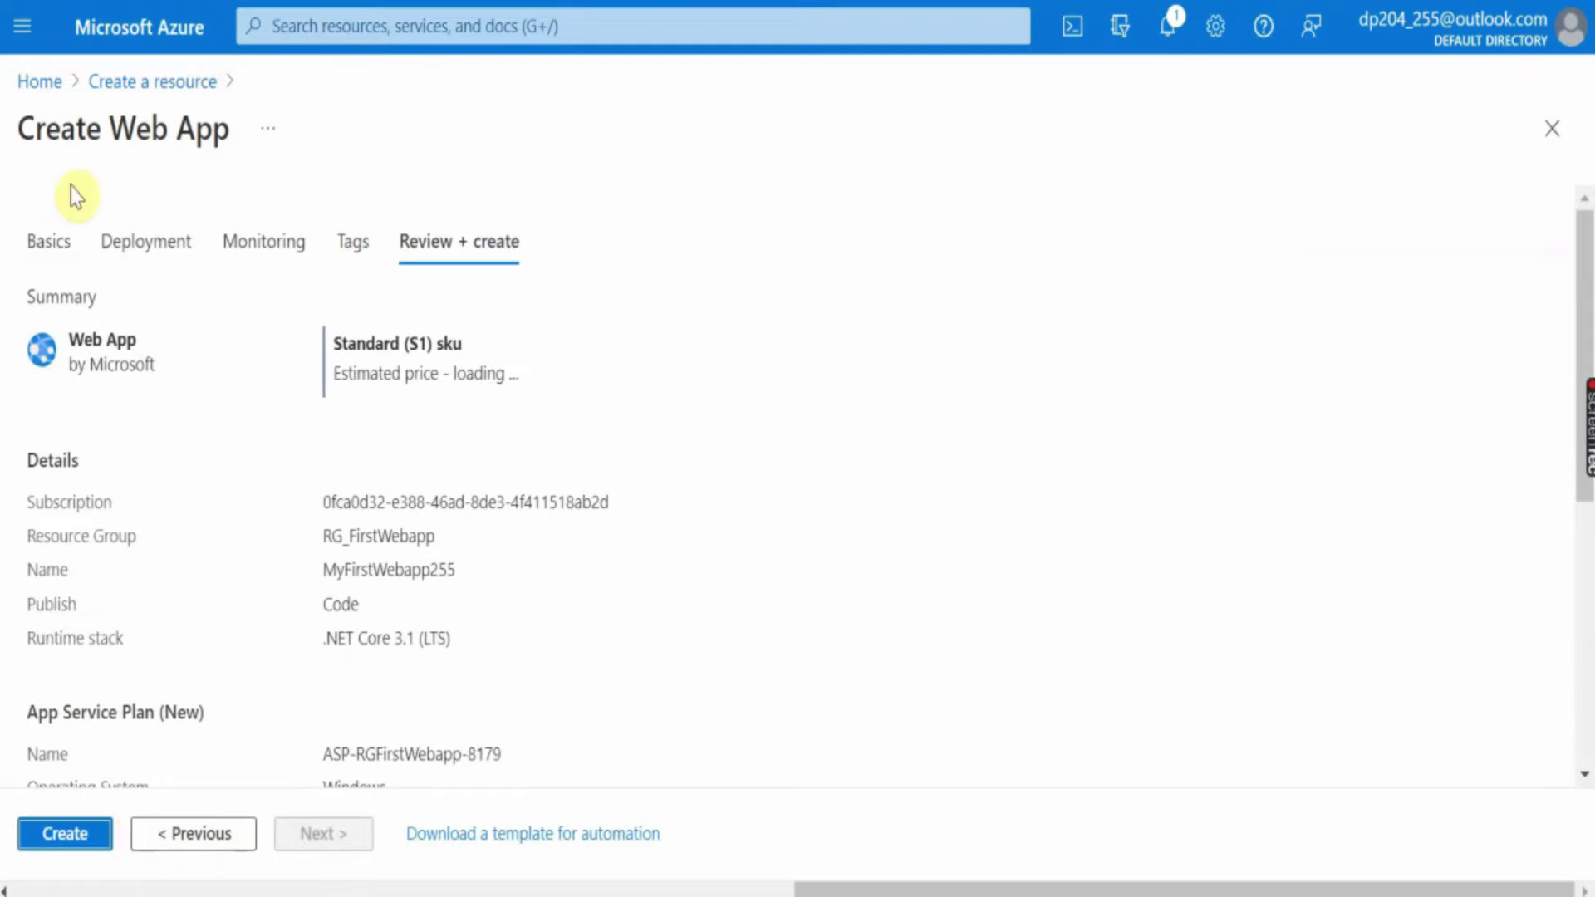
click(133, 252)
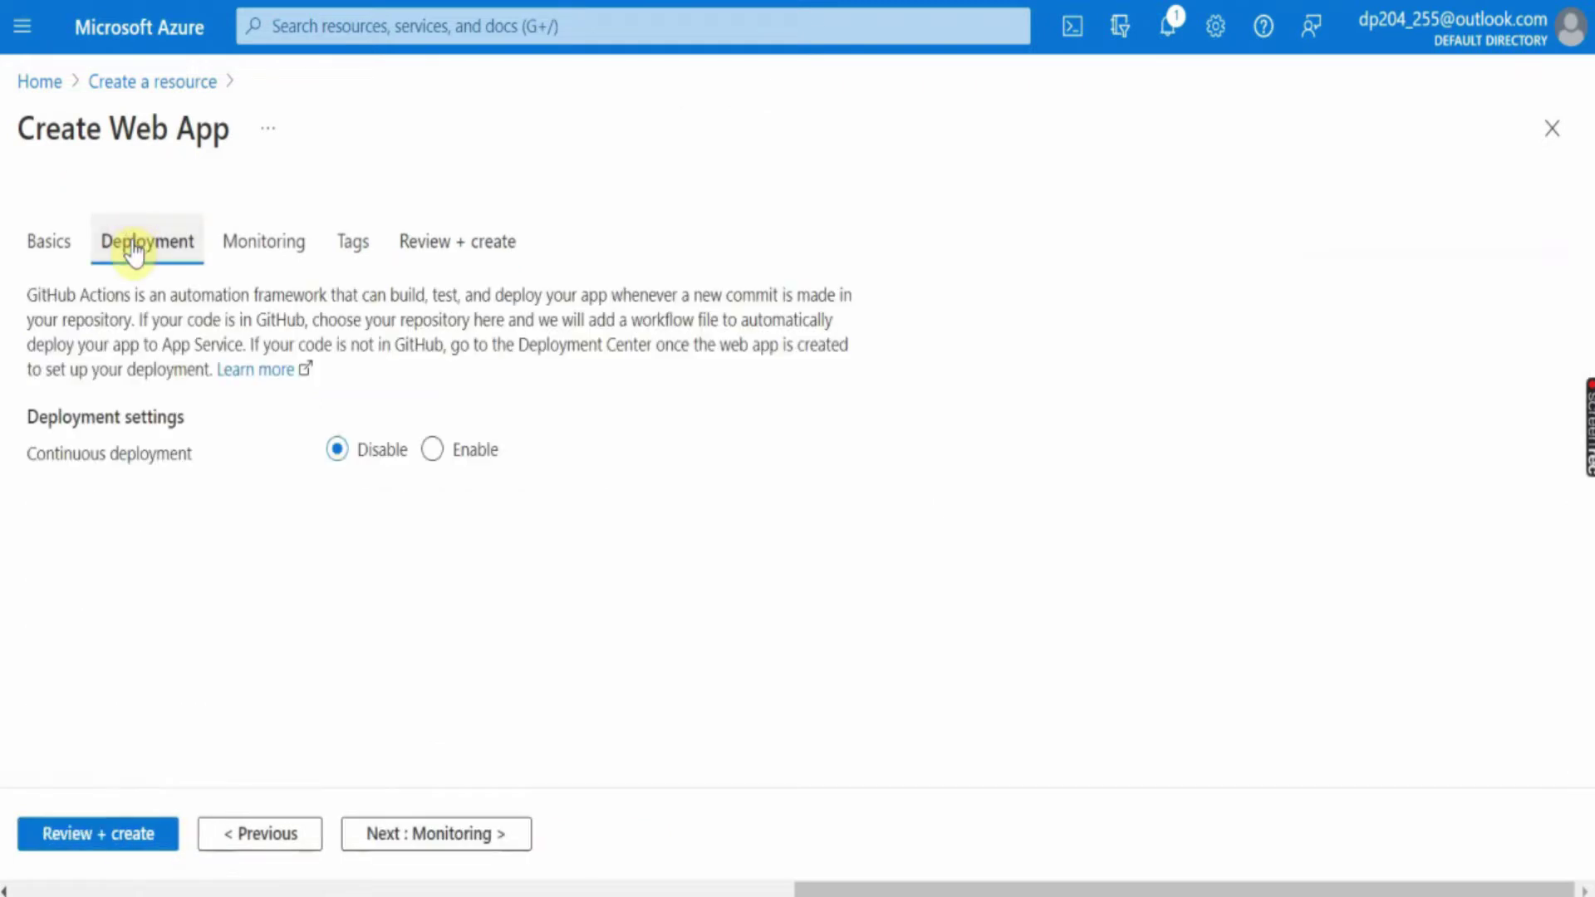
click(269, 259)
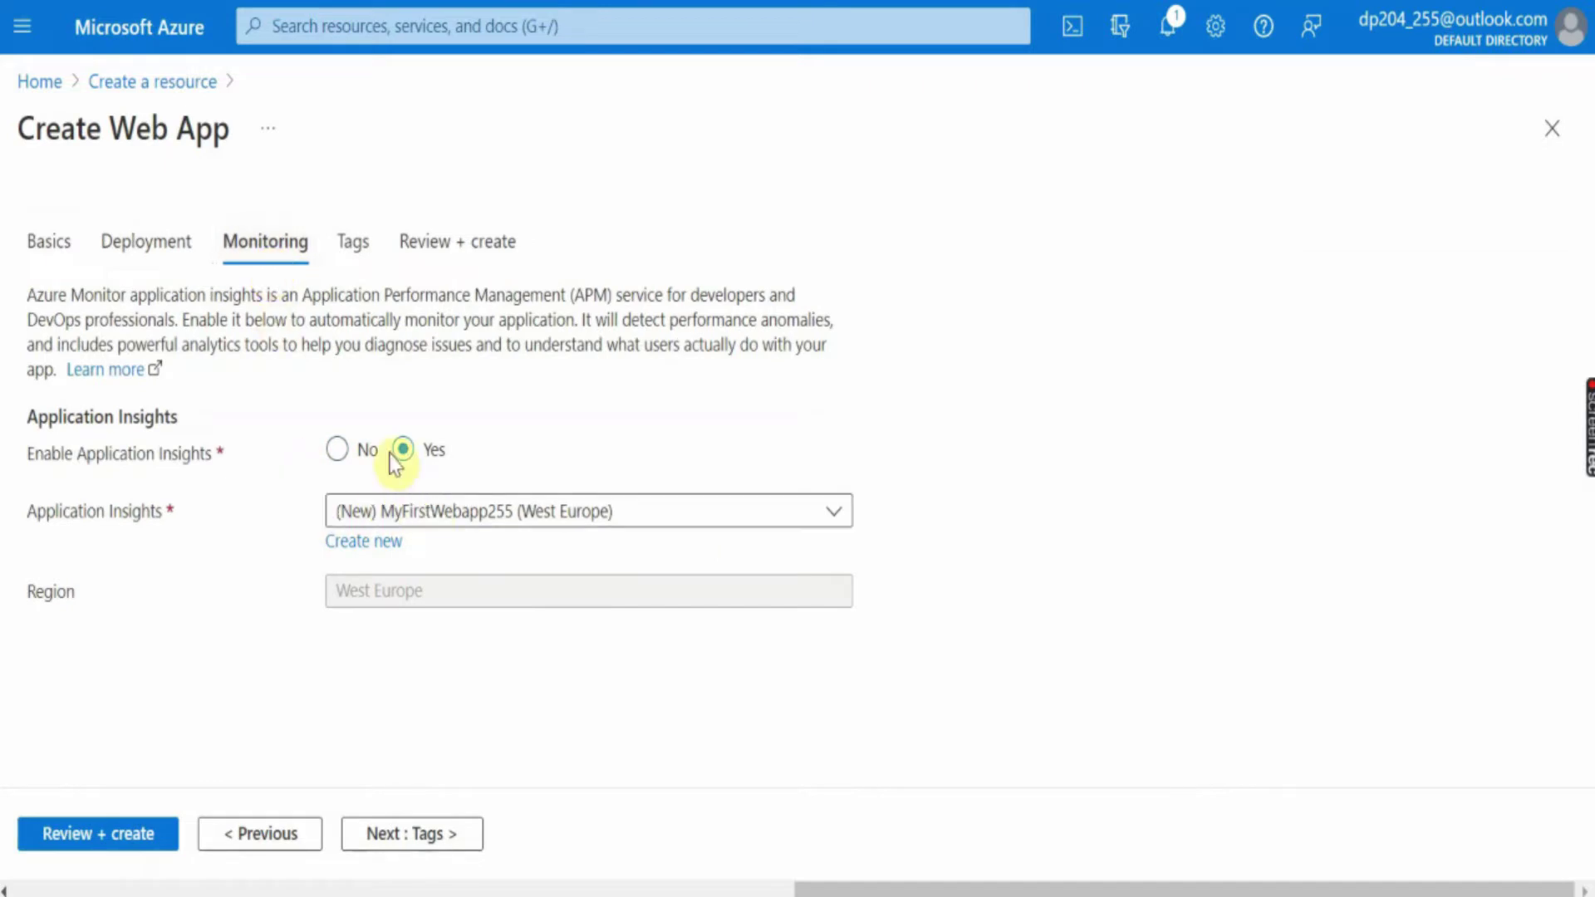
click(335, 451)
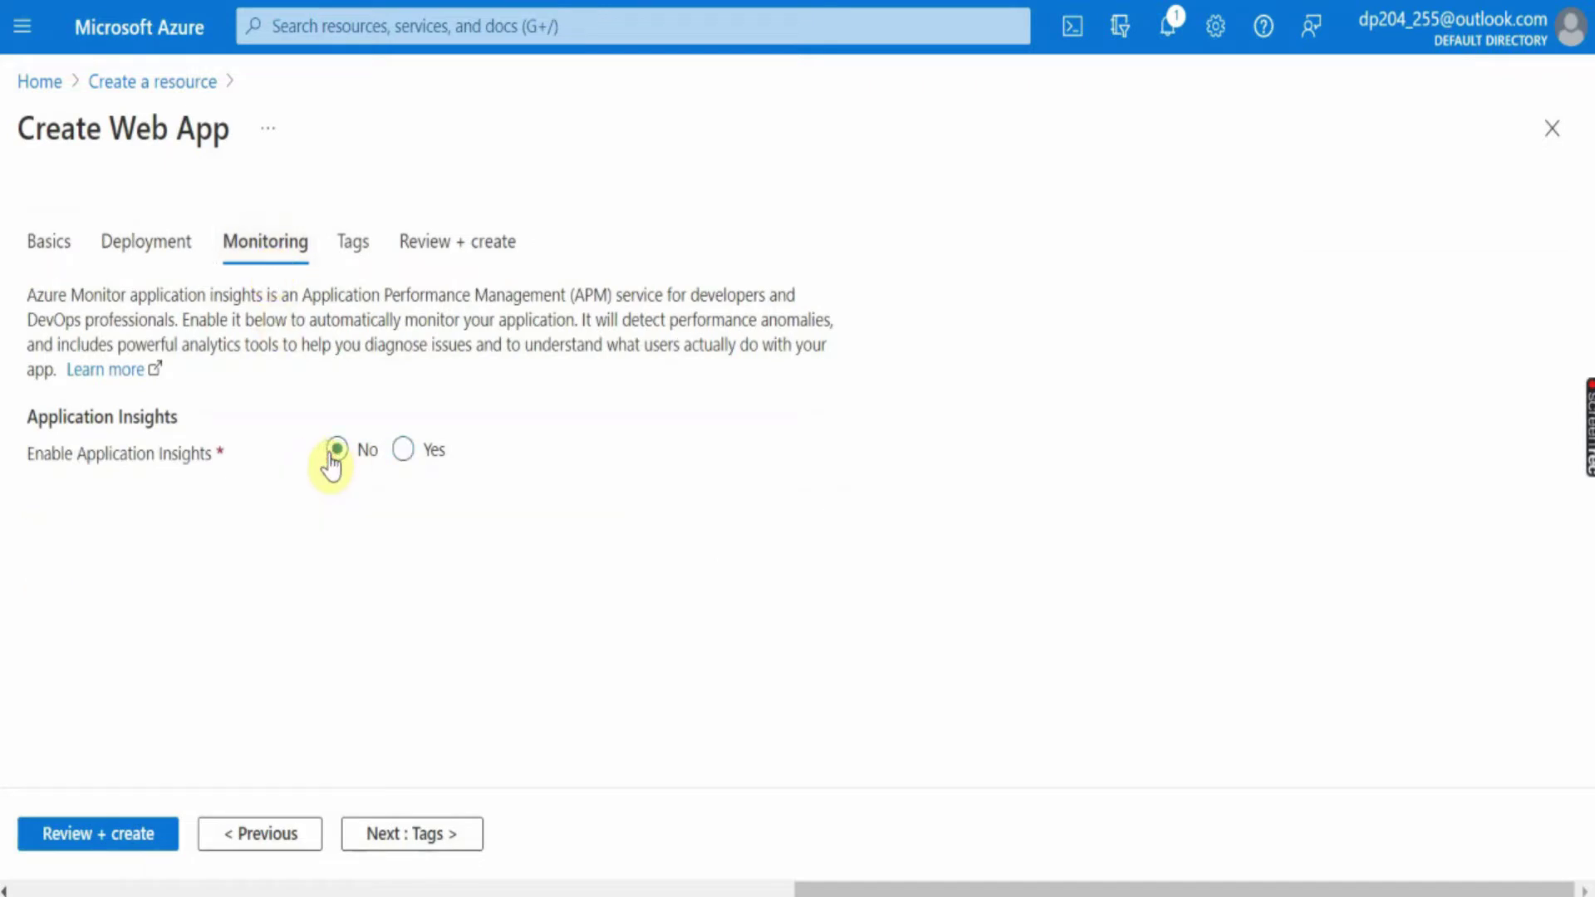
click(350, 249)
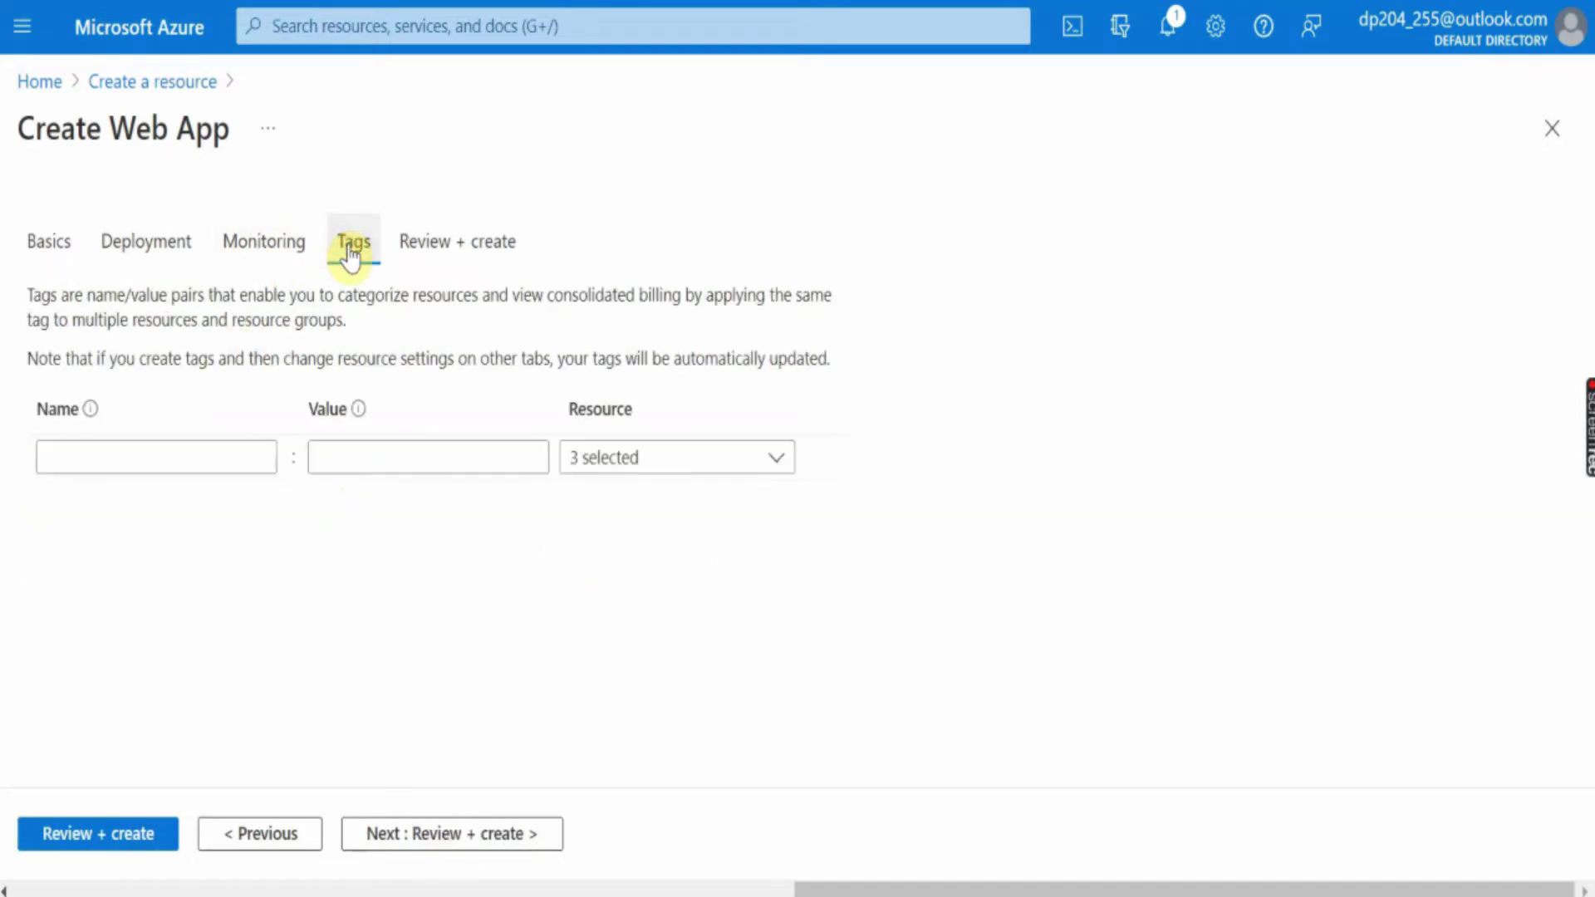
click(456, 245)
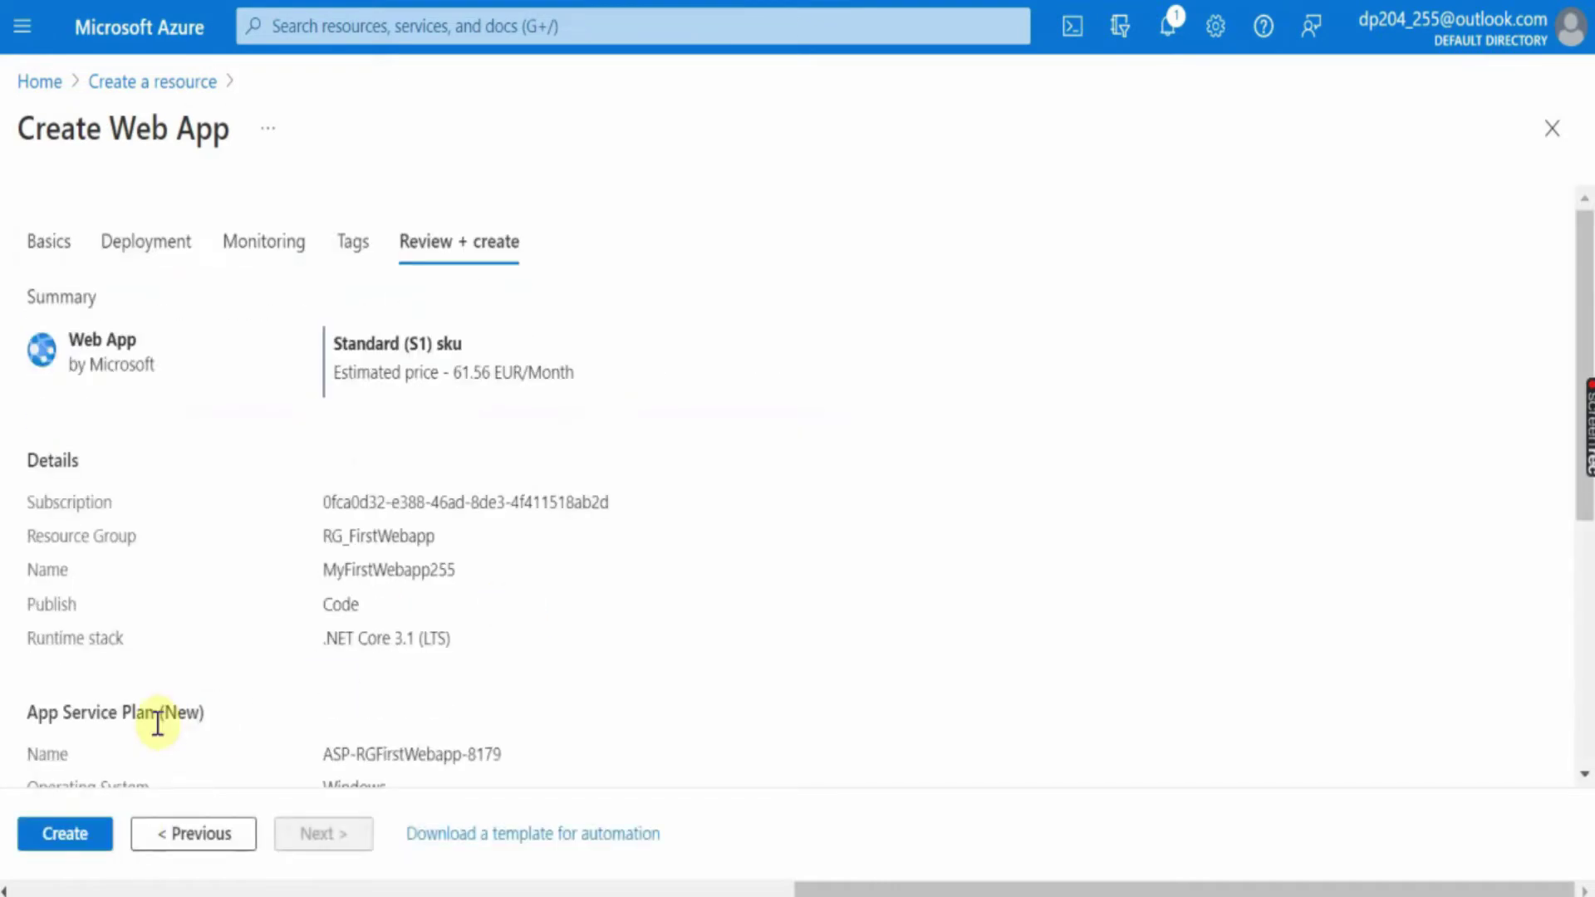
Change the App Service plan's size to the free F1 tier for dev/test workloads
click(50, 252)
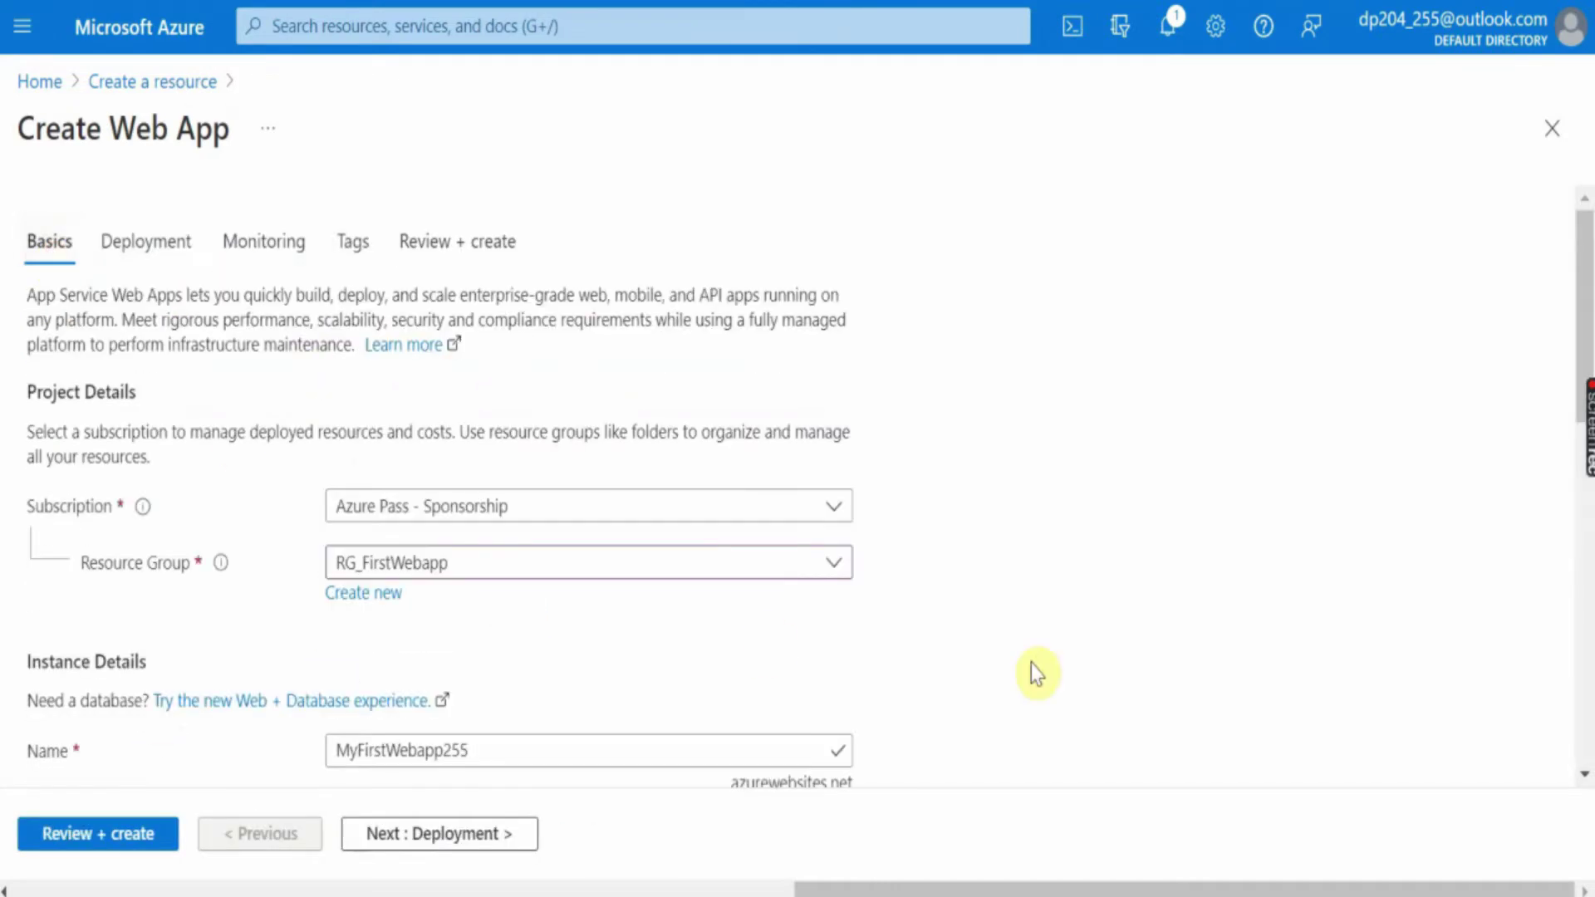
scroll(1026, 652, down, 5)
scroll(1026, 646, down, 7)
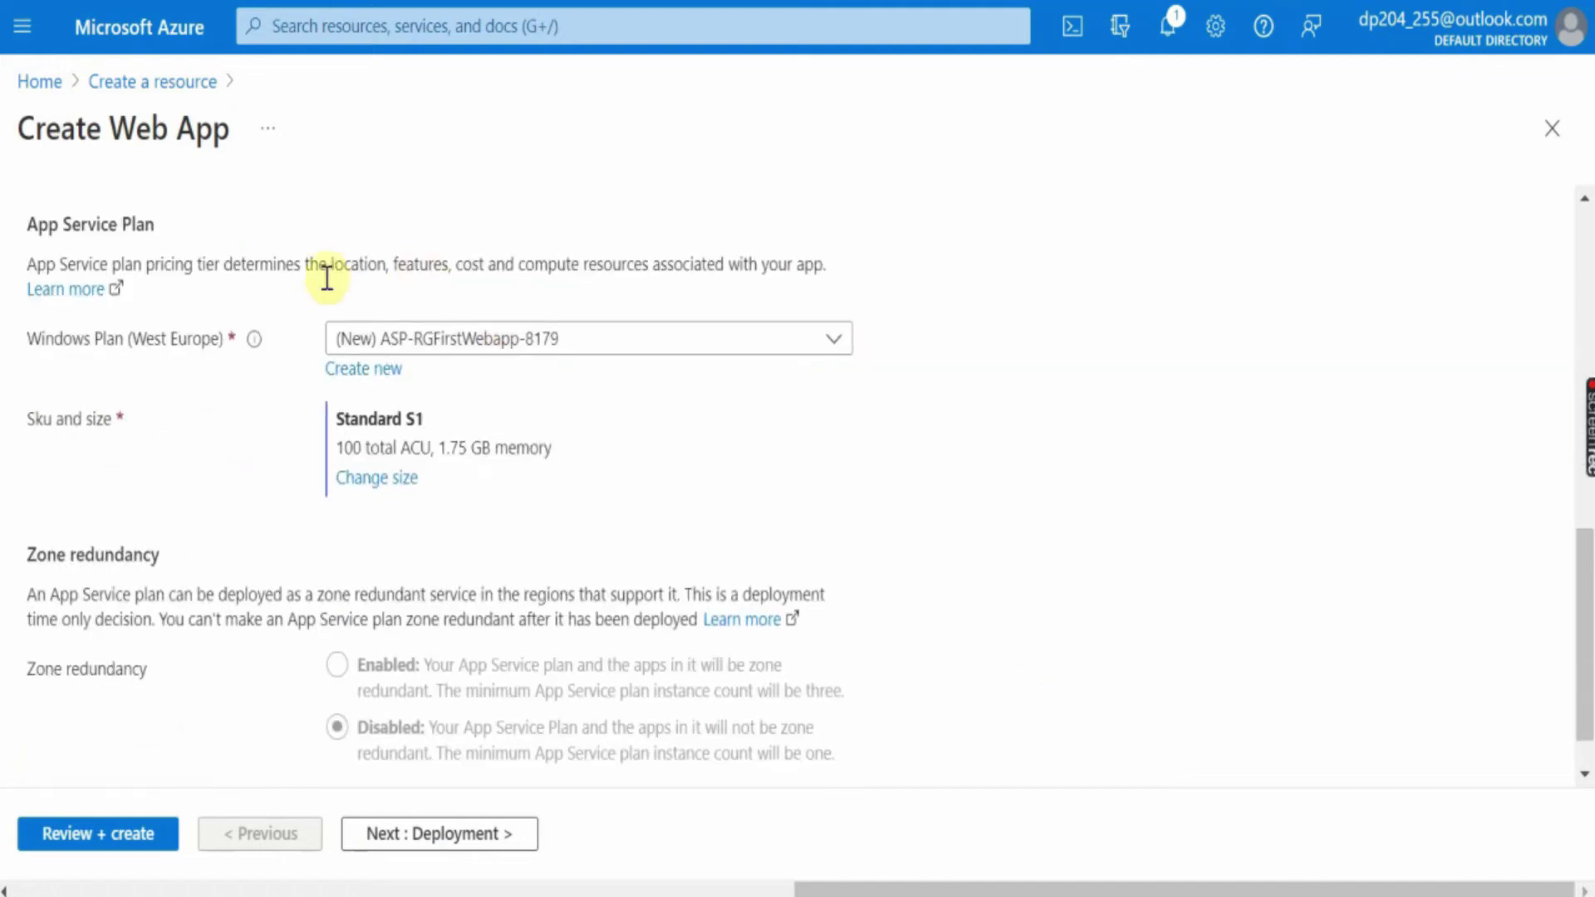
click(379, 480)
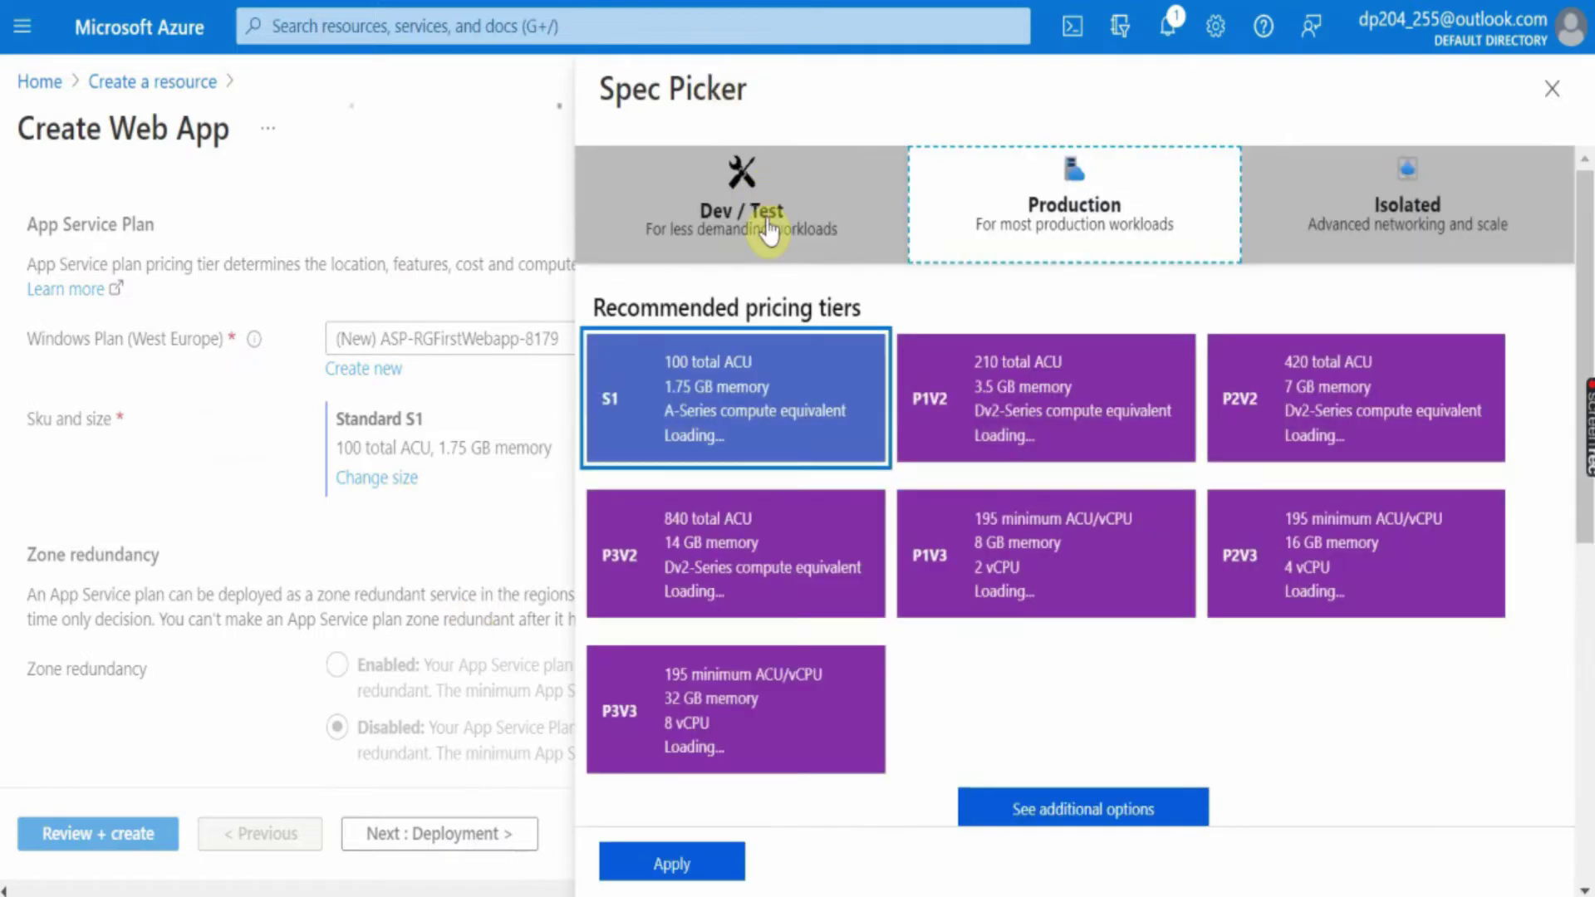
click(768, 228)
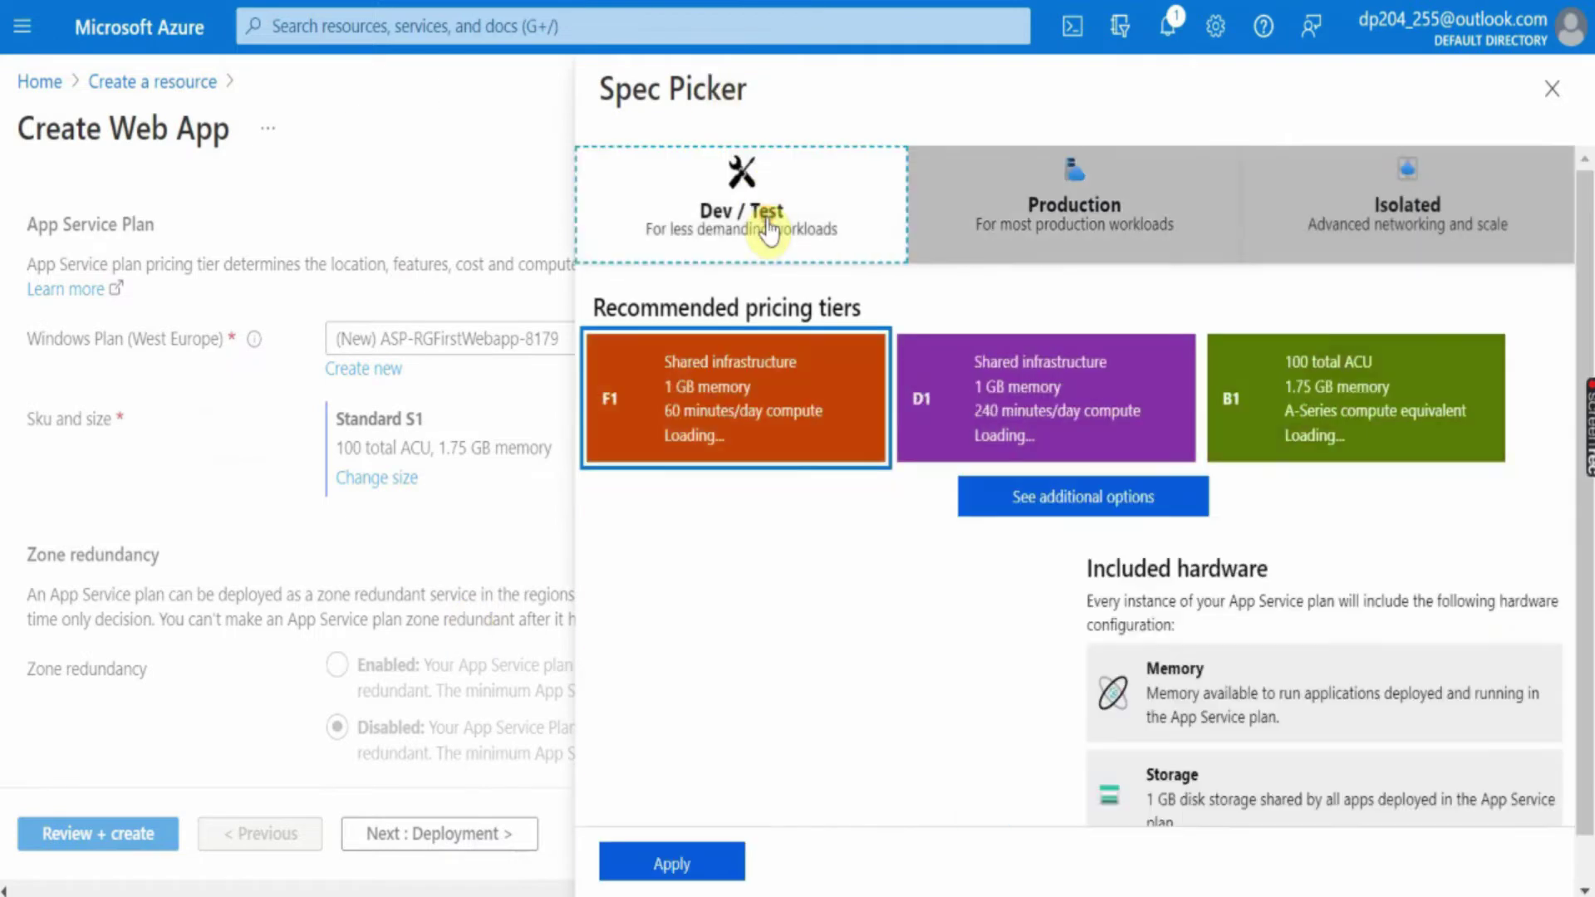
click(730, 390)
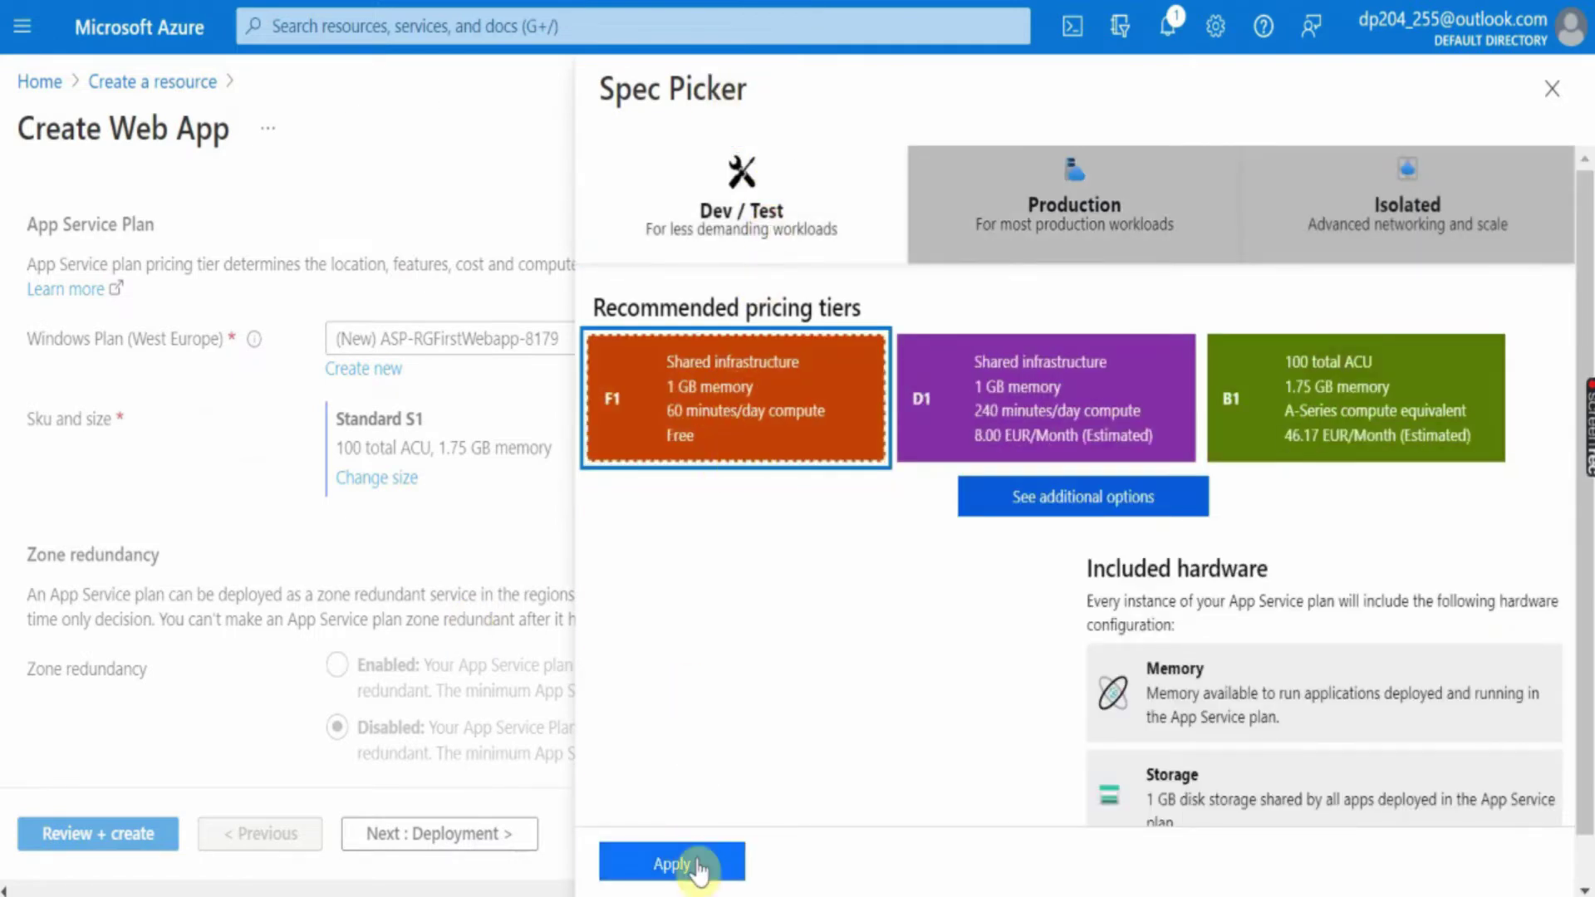
click(698, 867)
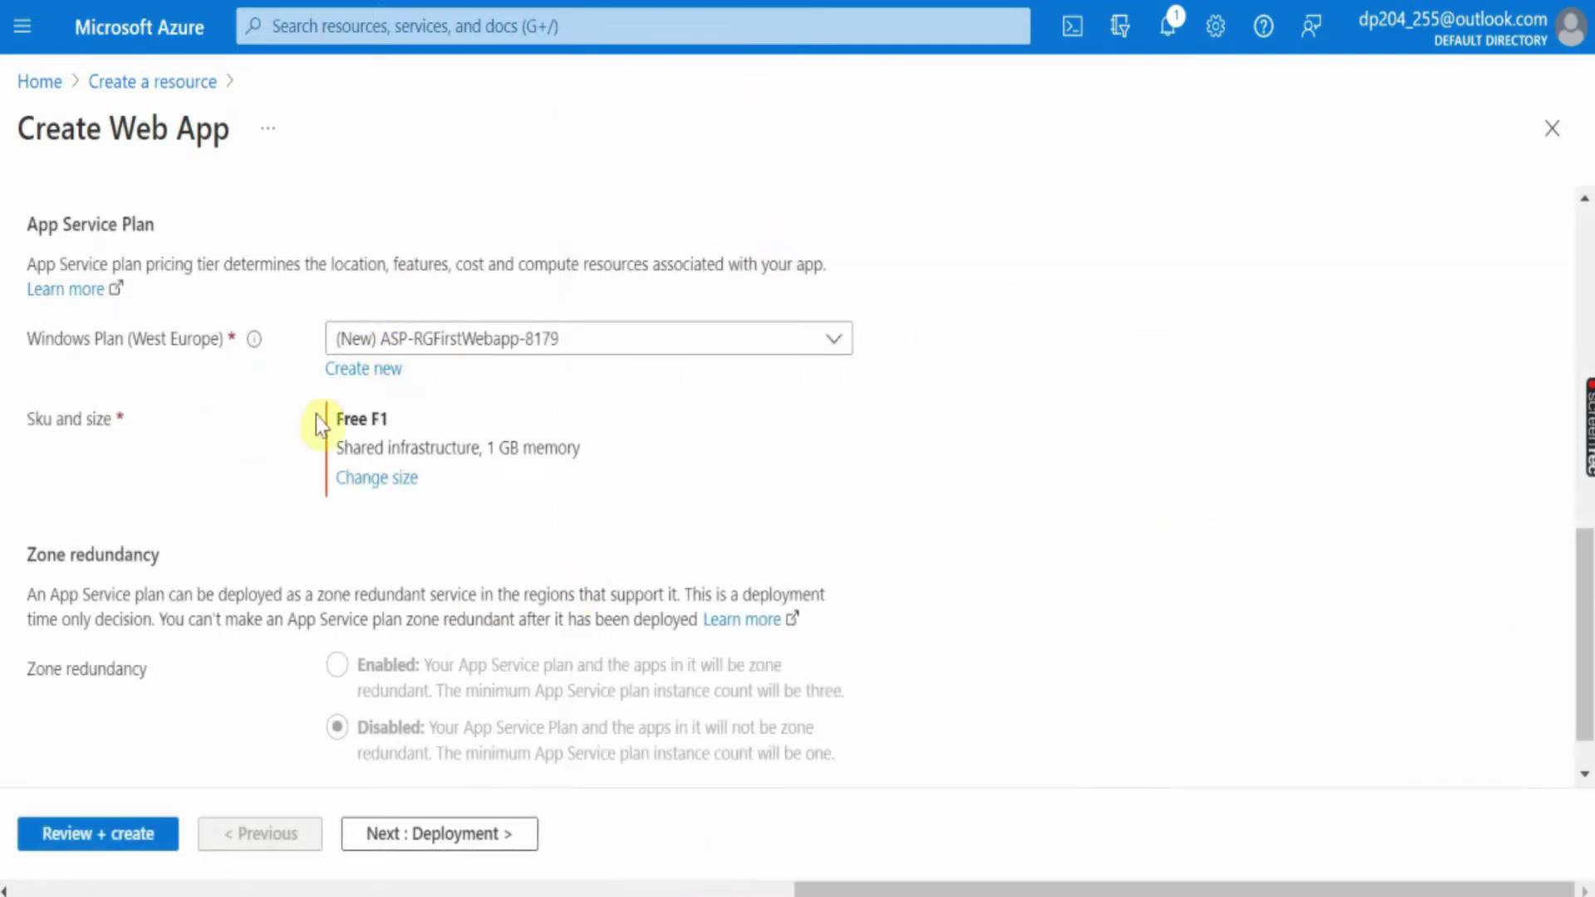
drag(333, 440, 382, 419)
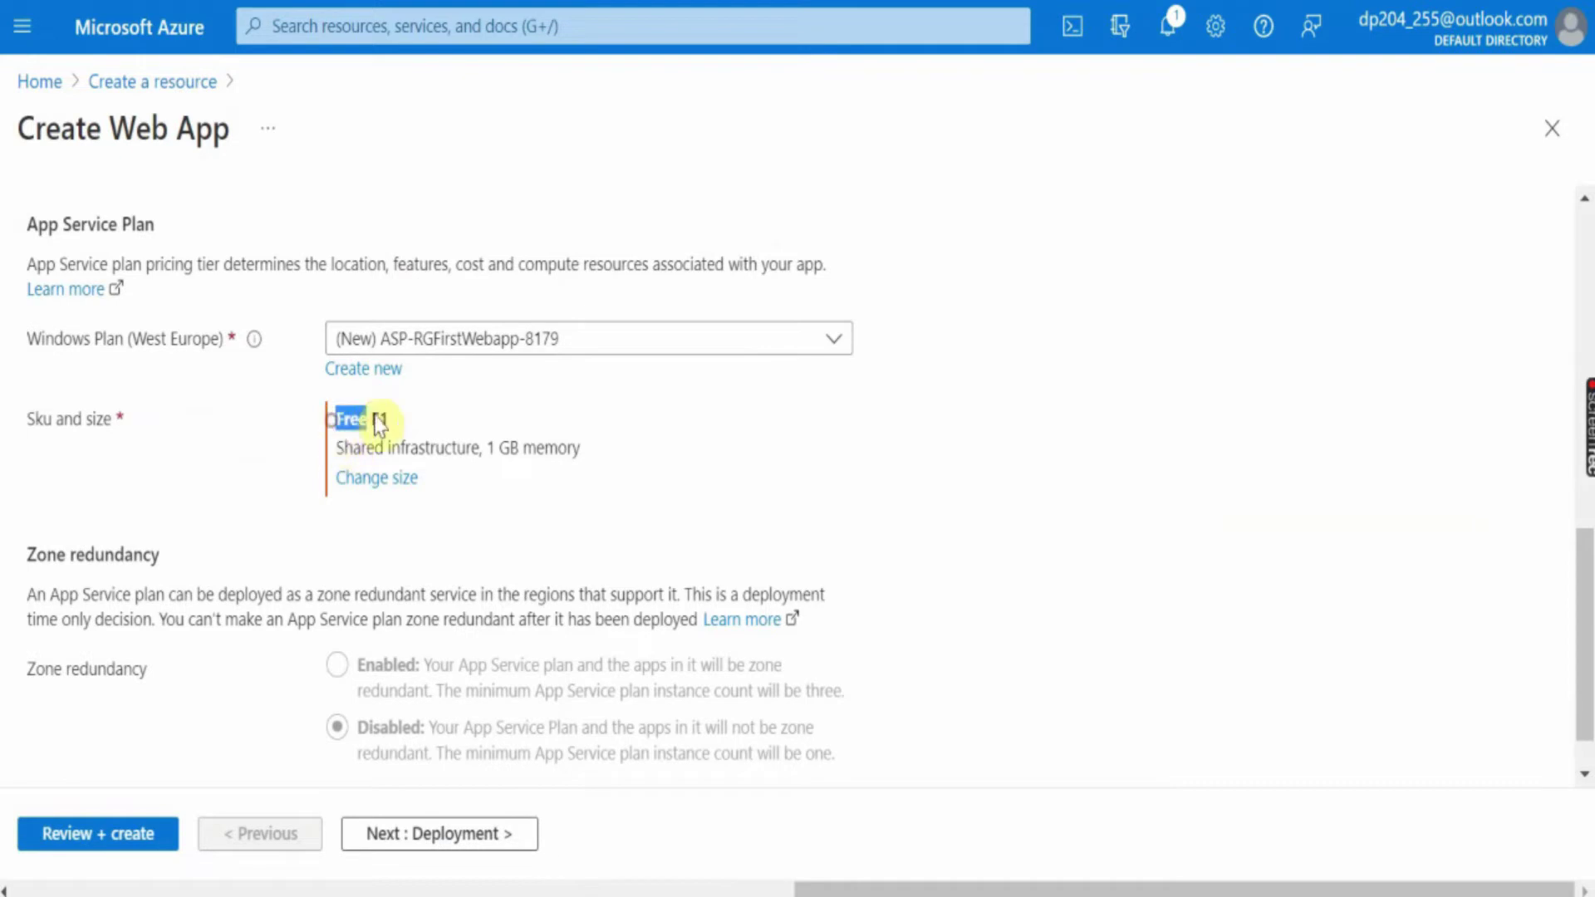
click(985, 508)
scroll(985, 509, up, 2)
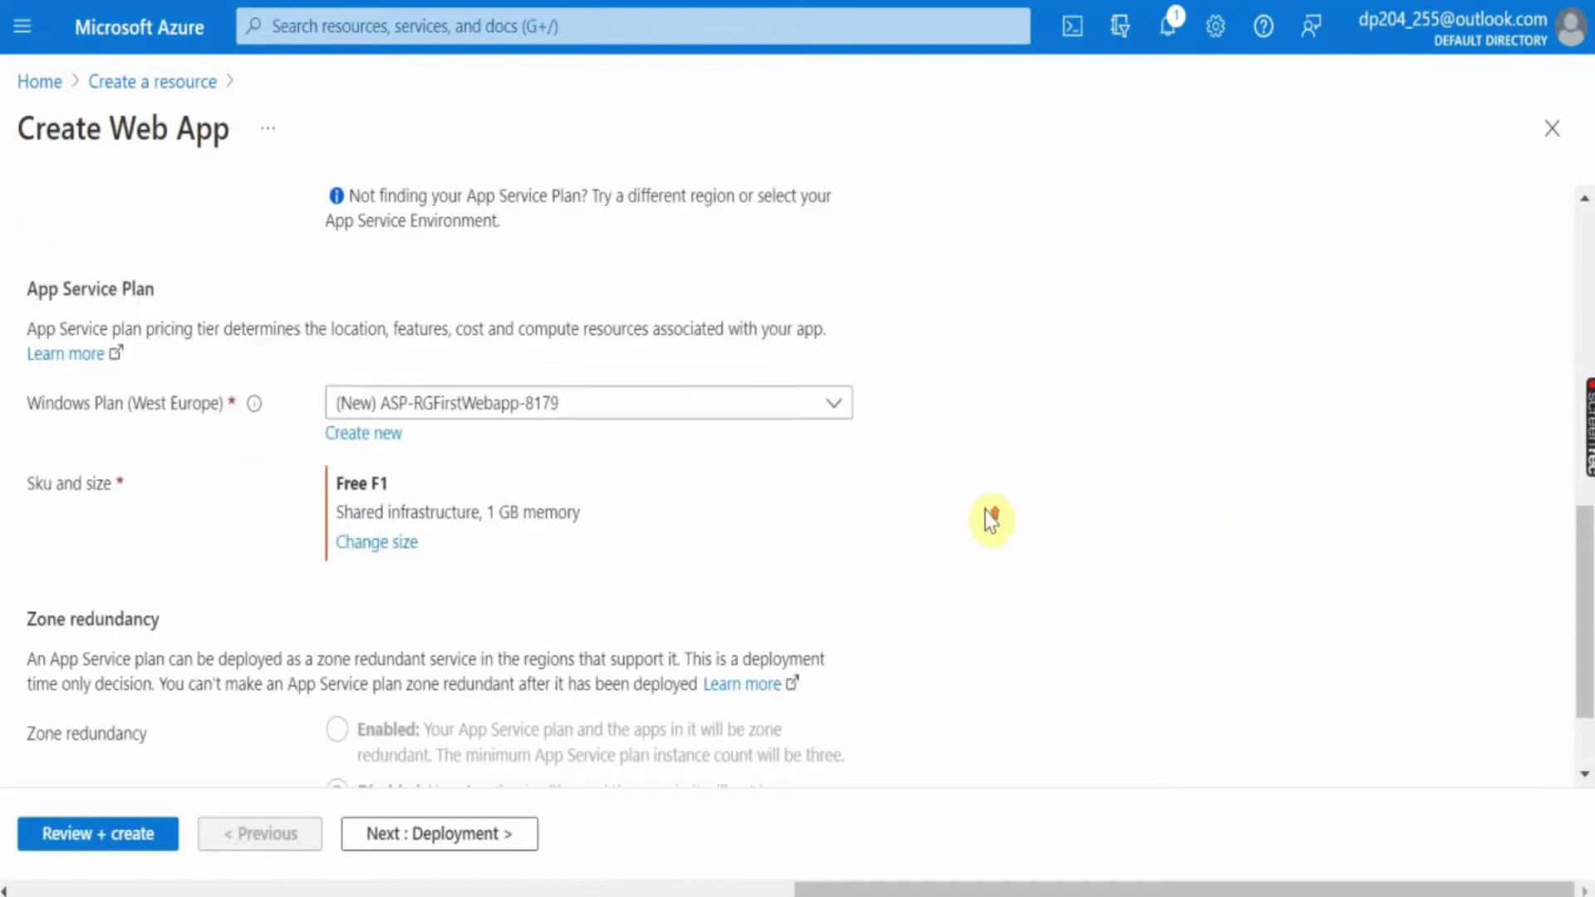
Review and create the web app, and open the new resource's overview once it is deployed
click(107, 829)
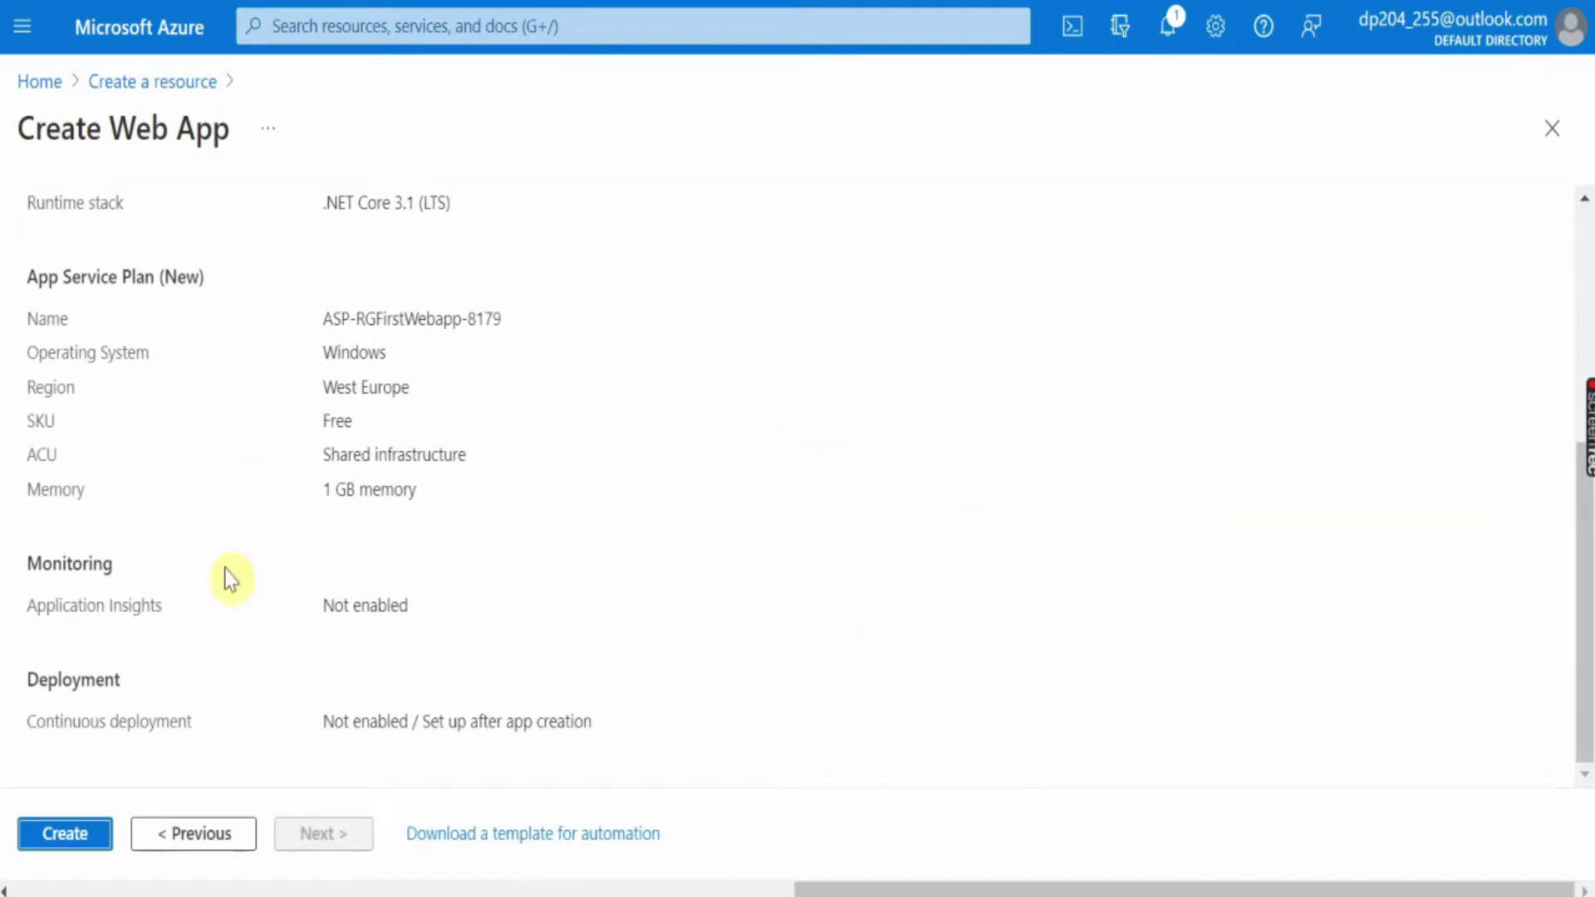
click(63, 840)
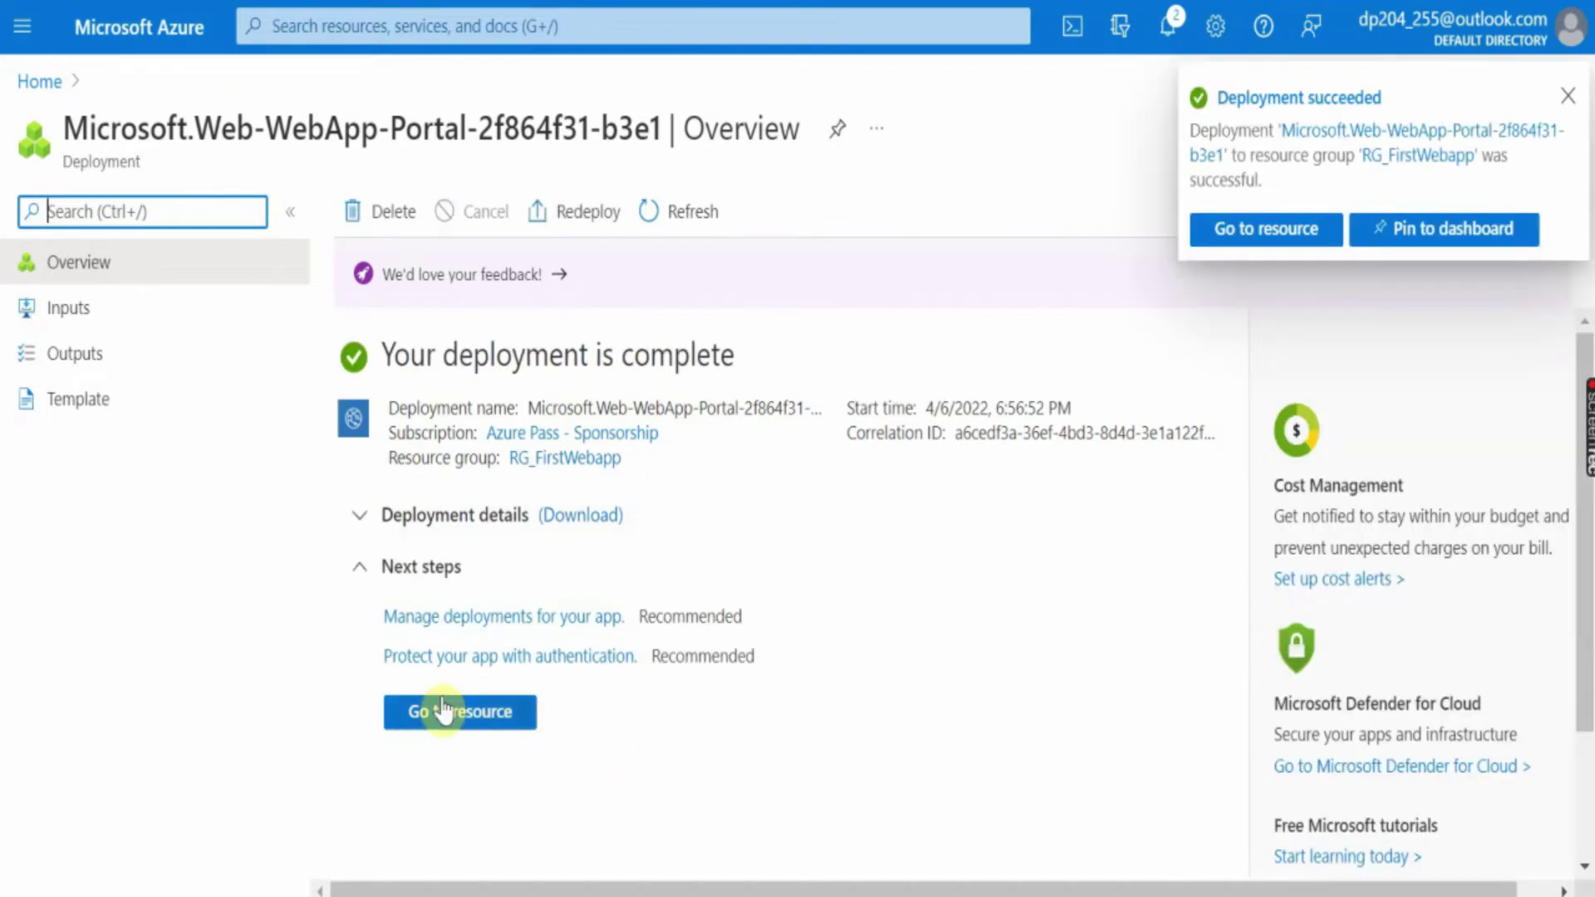
click(444, 716)
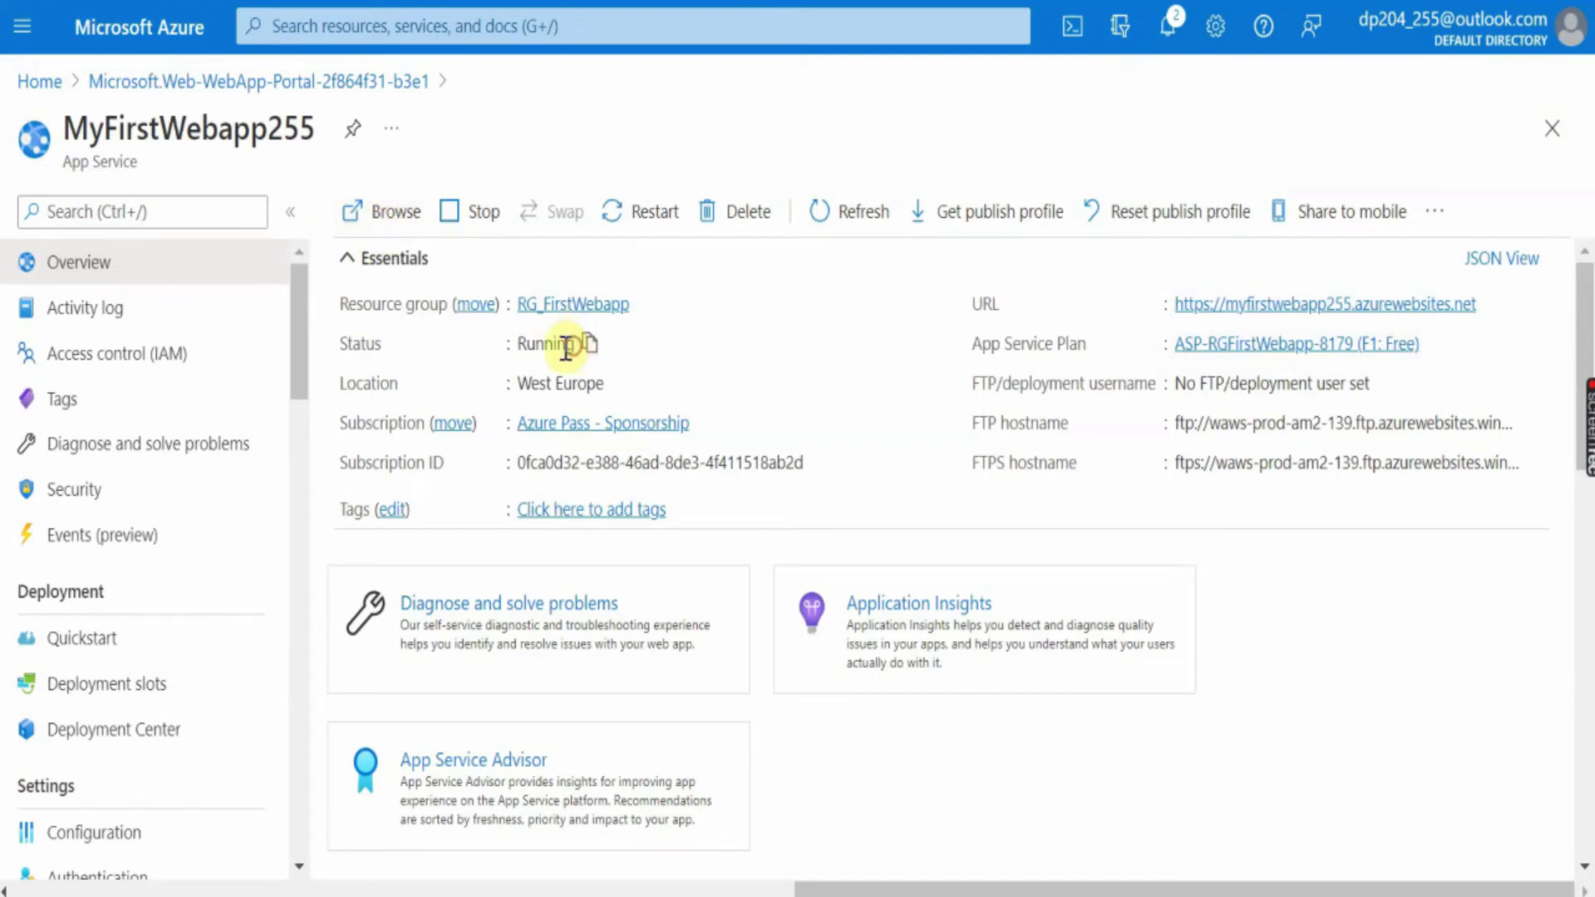
drag(570, 345, 597, 384)
click(554, 291)
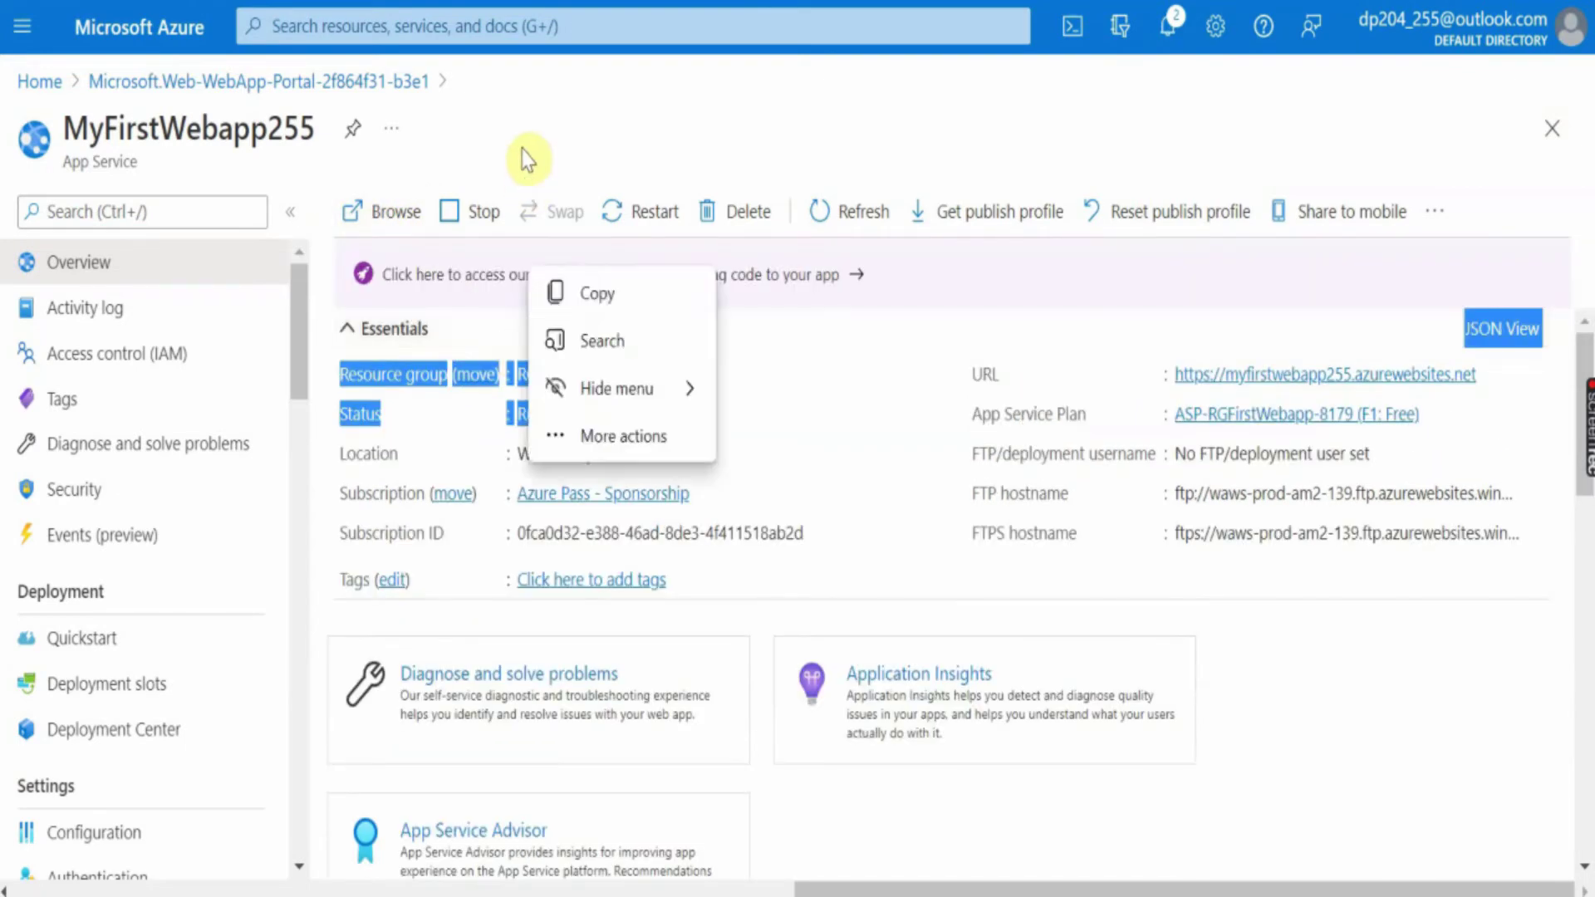
Browse to the deployed web app's default site and read its landing page heading
click(387, 210)
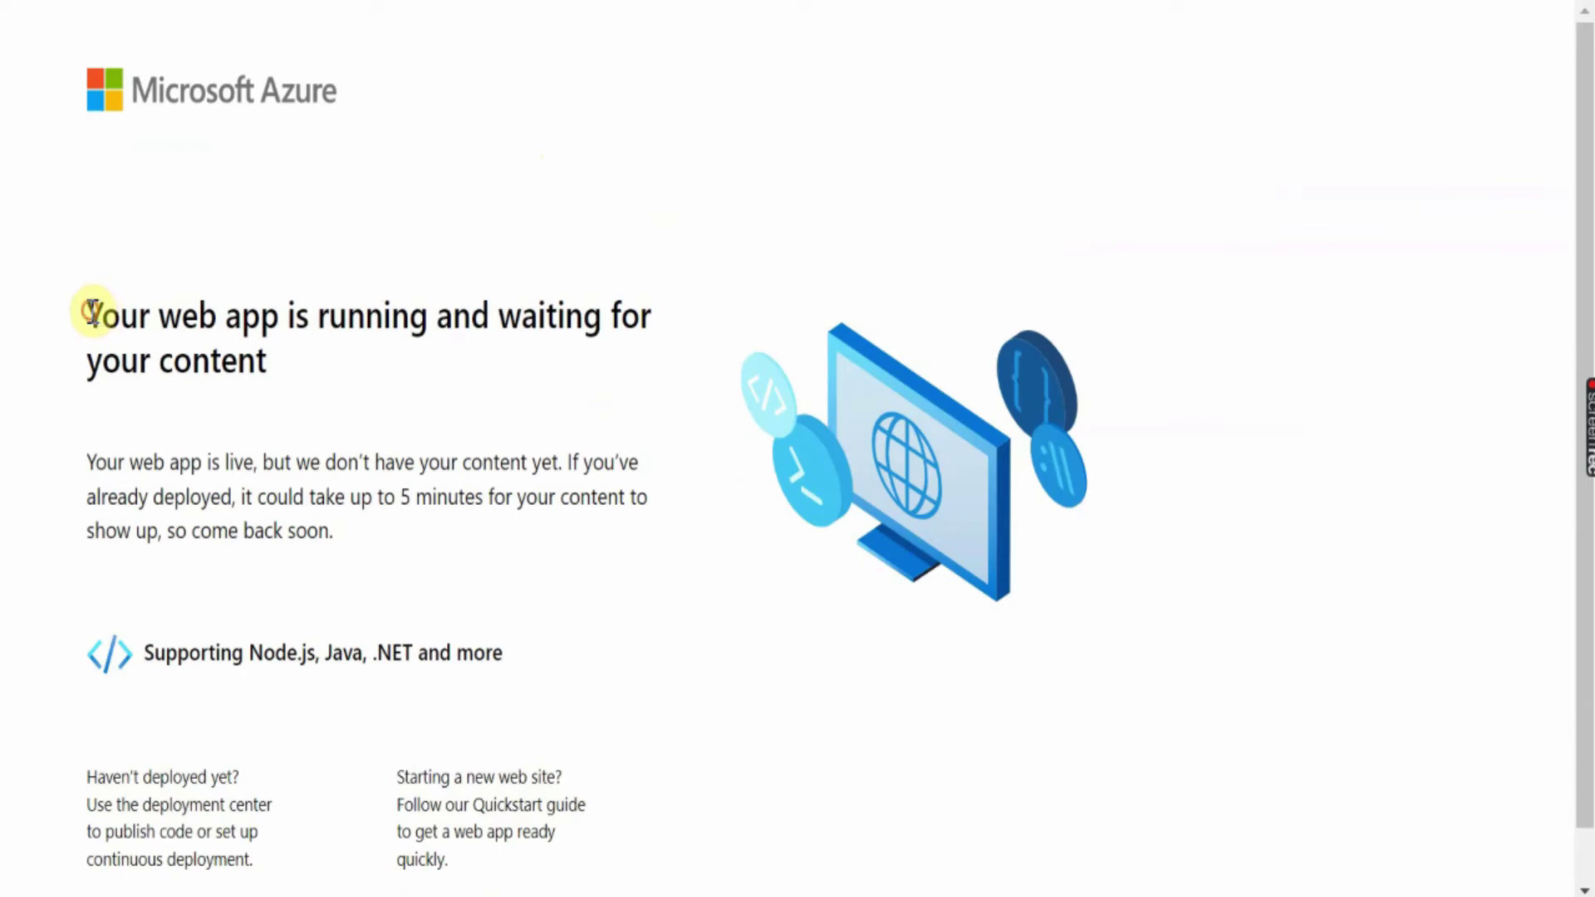
drag(92, 314, 528, 353)
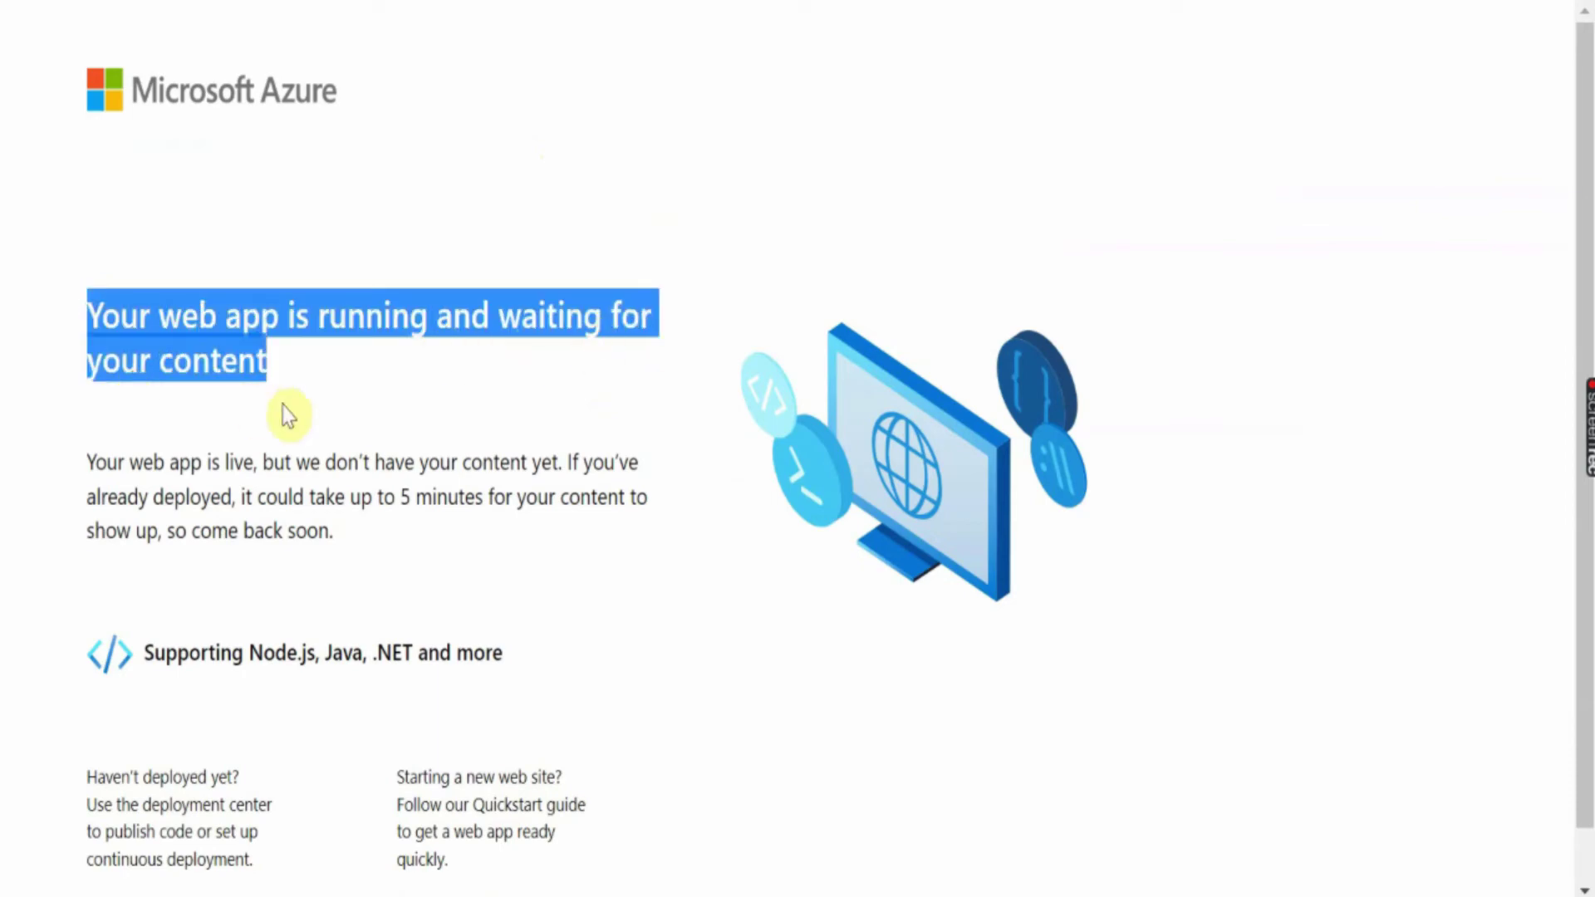
drag(285, 407, 73, 328)
click(397, 422)
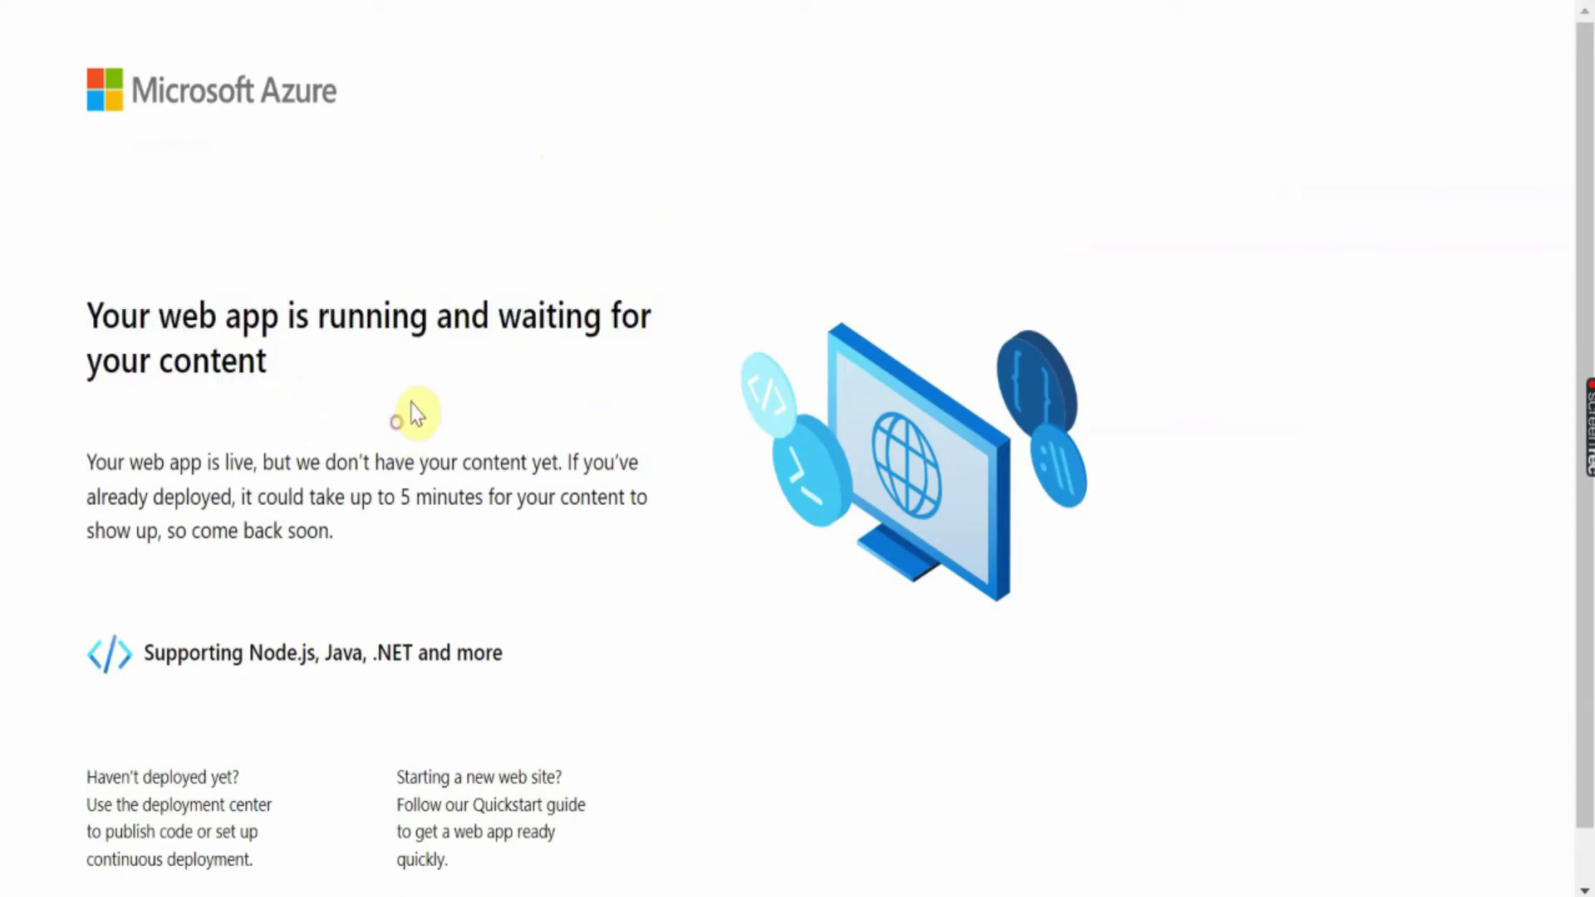
Switch to Visual Studio and maximize its window
mouse_move(708, 895)
drag(1254, 2, 526, 194)
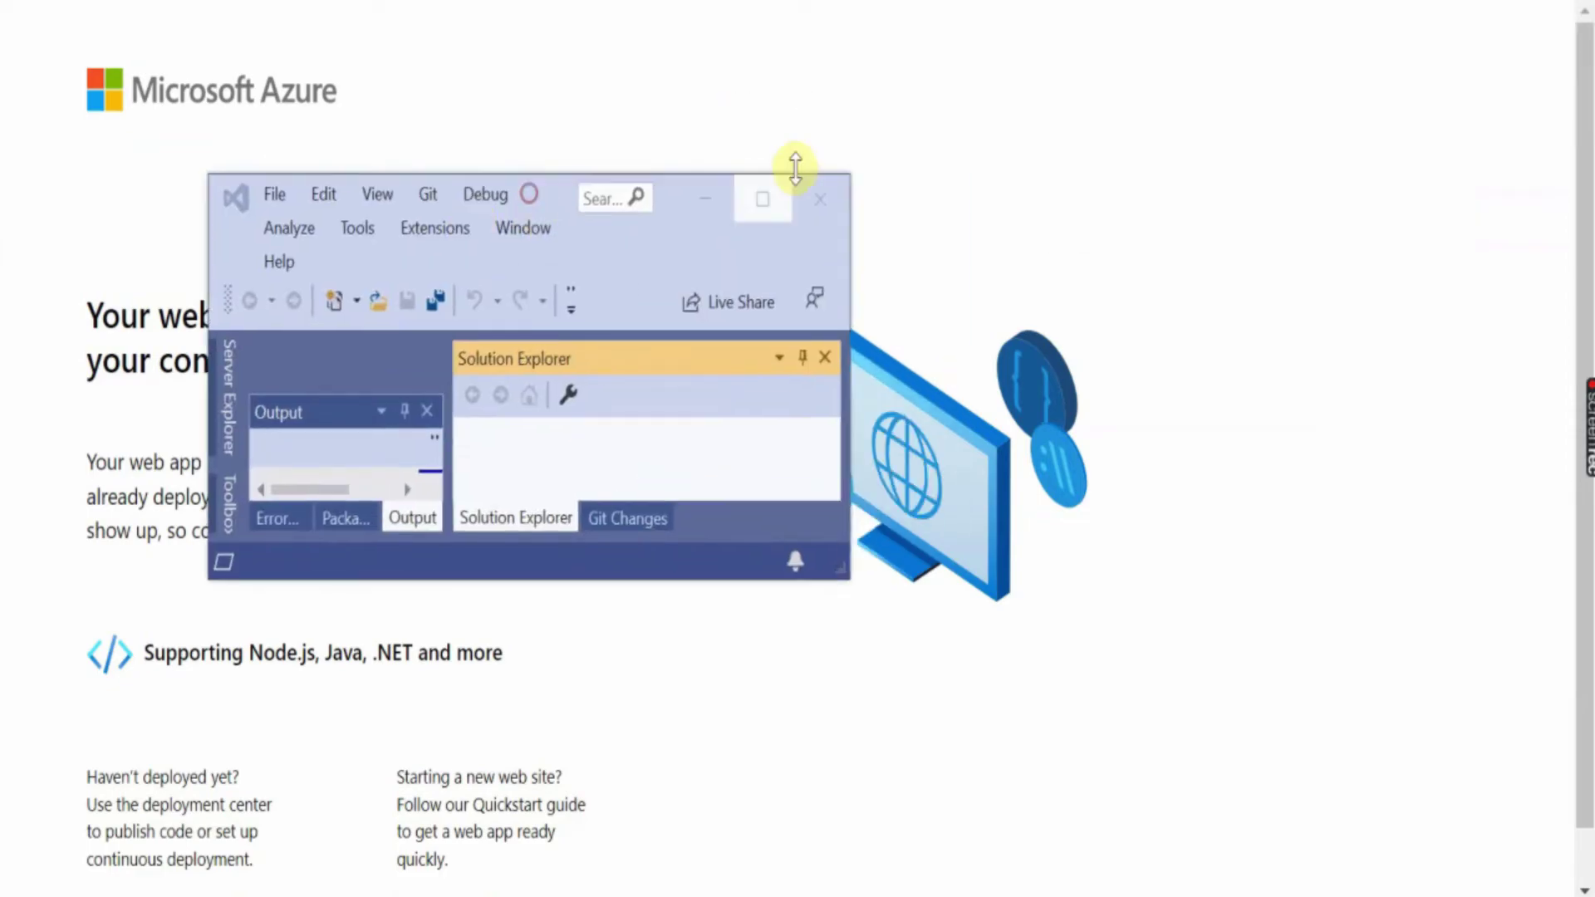
click(780, 206)
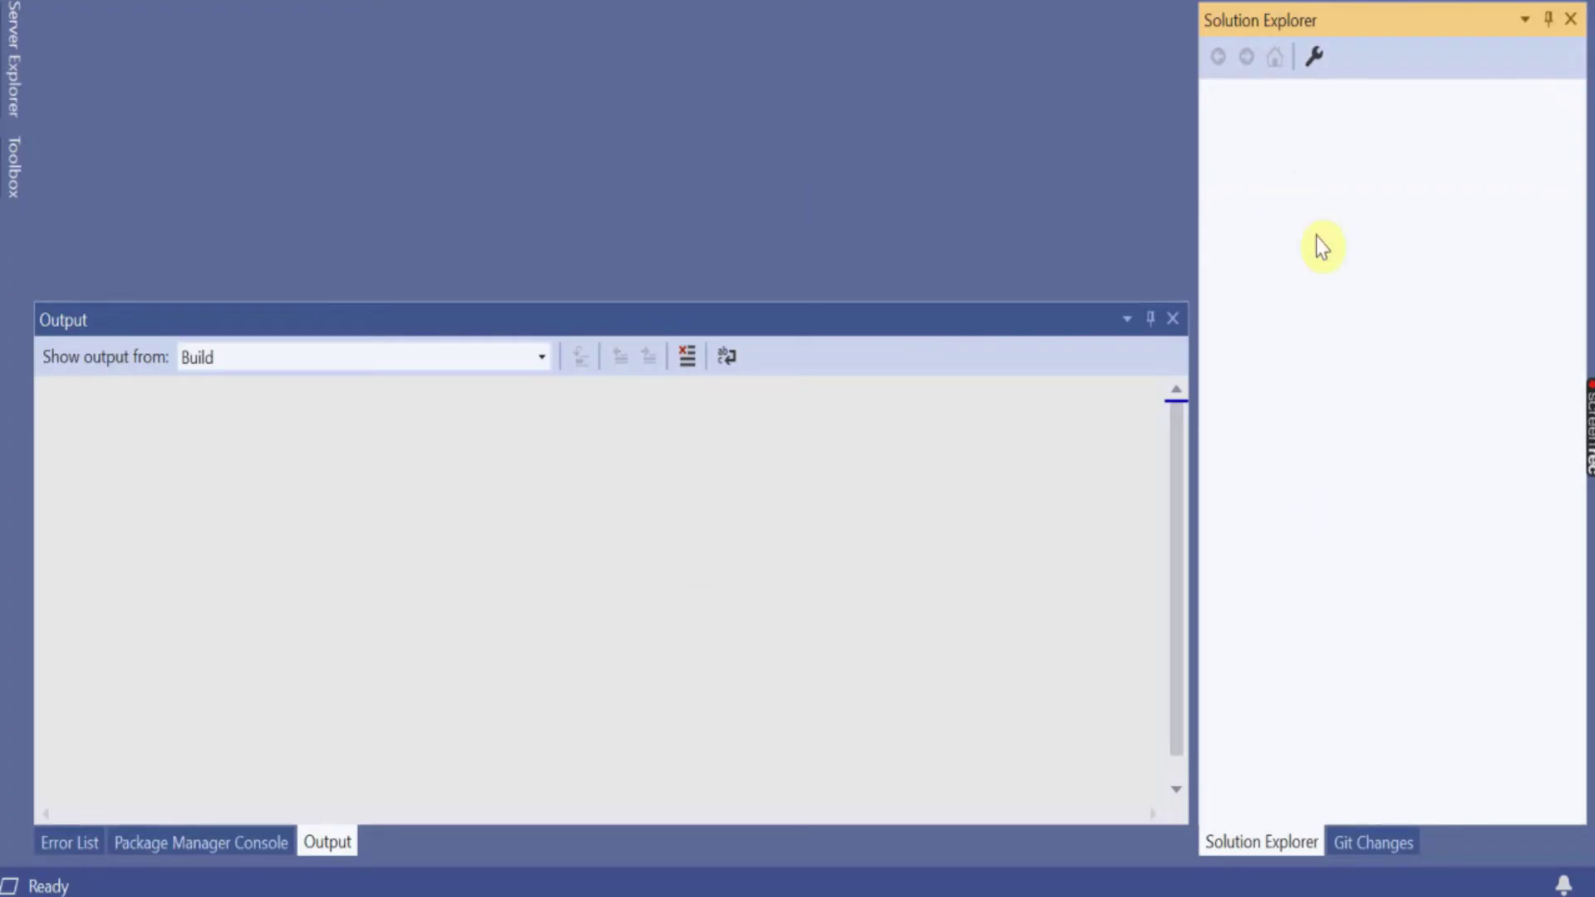
Check the installed Visual Studio edition in the product's About information
click(307, 0)
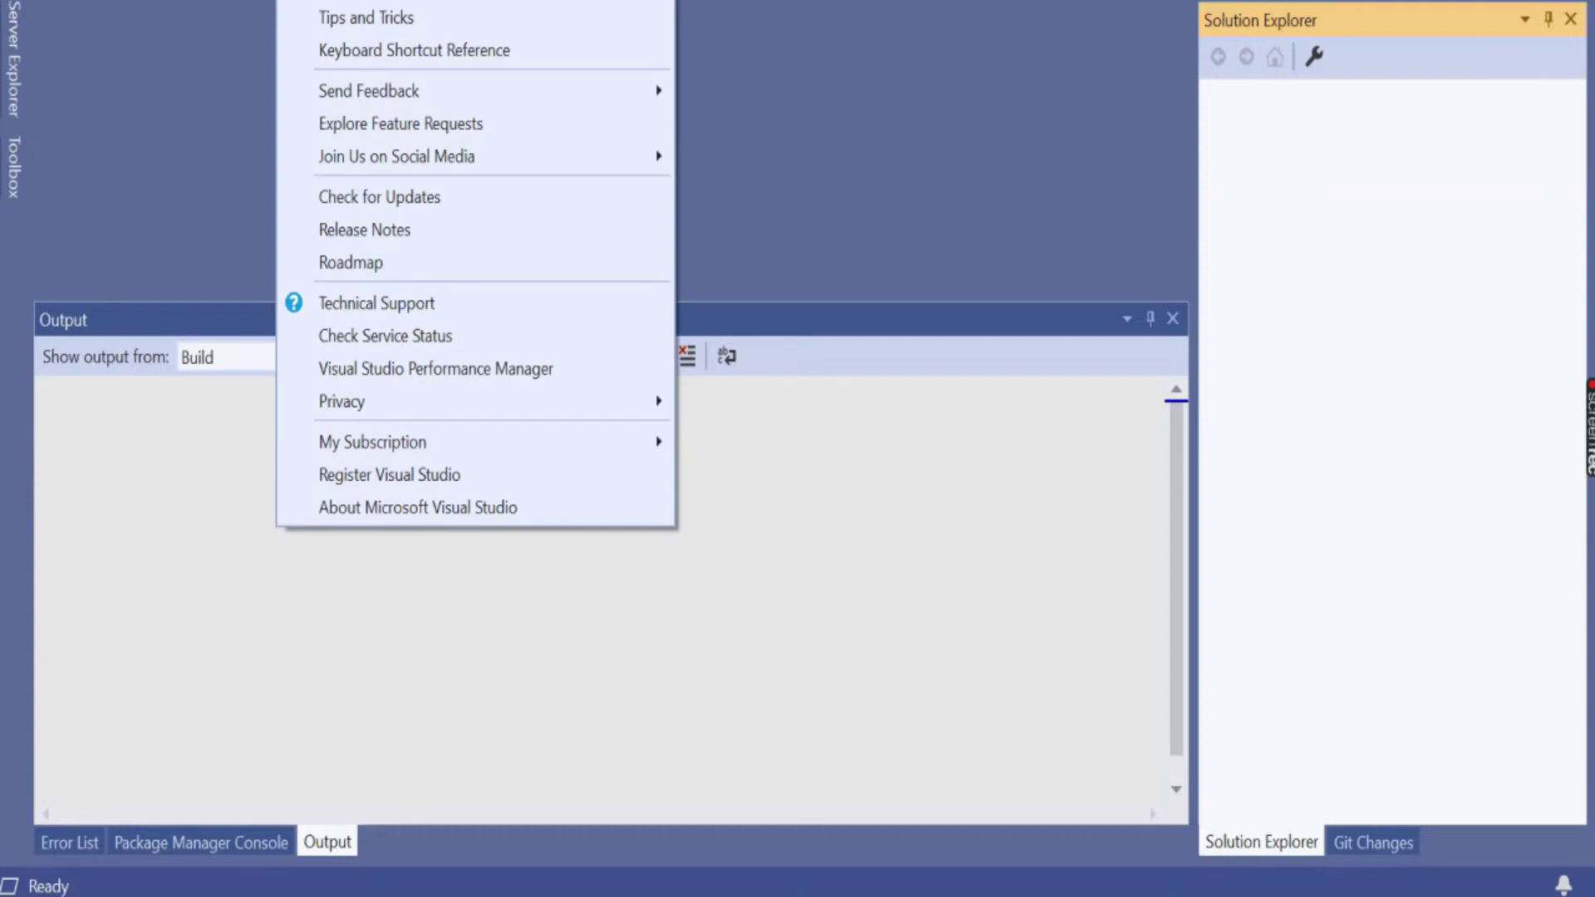
click(392, 508)
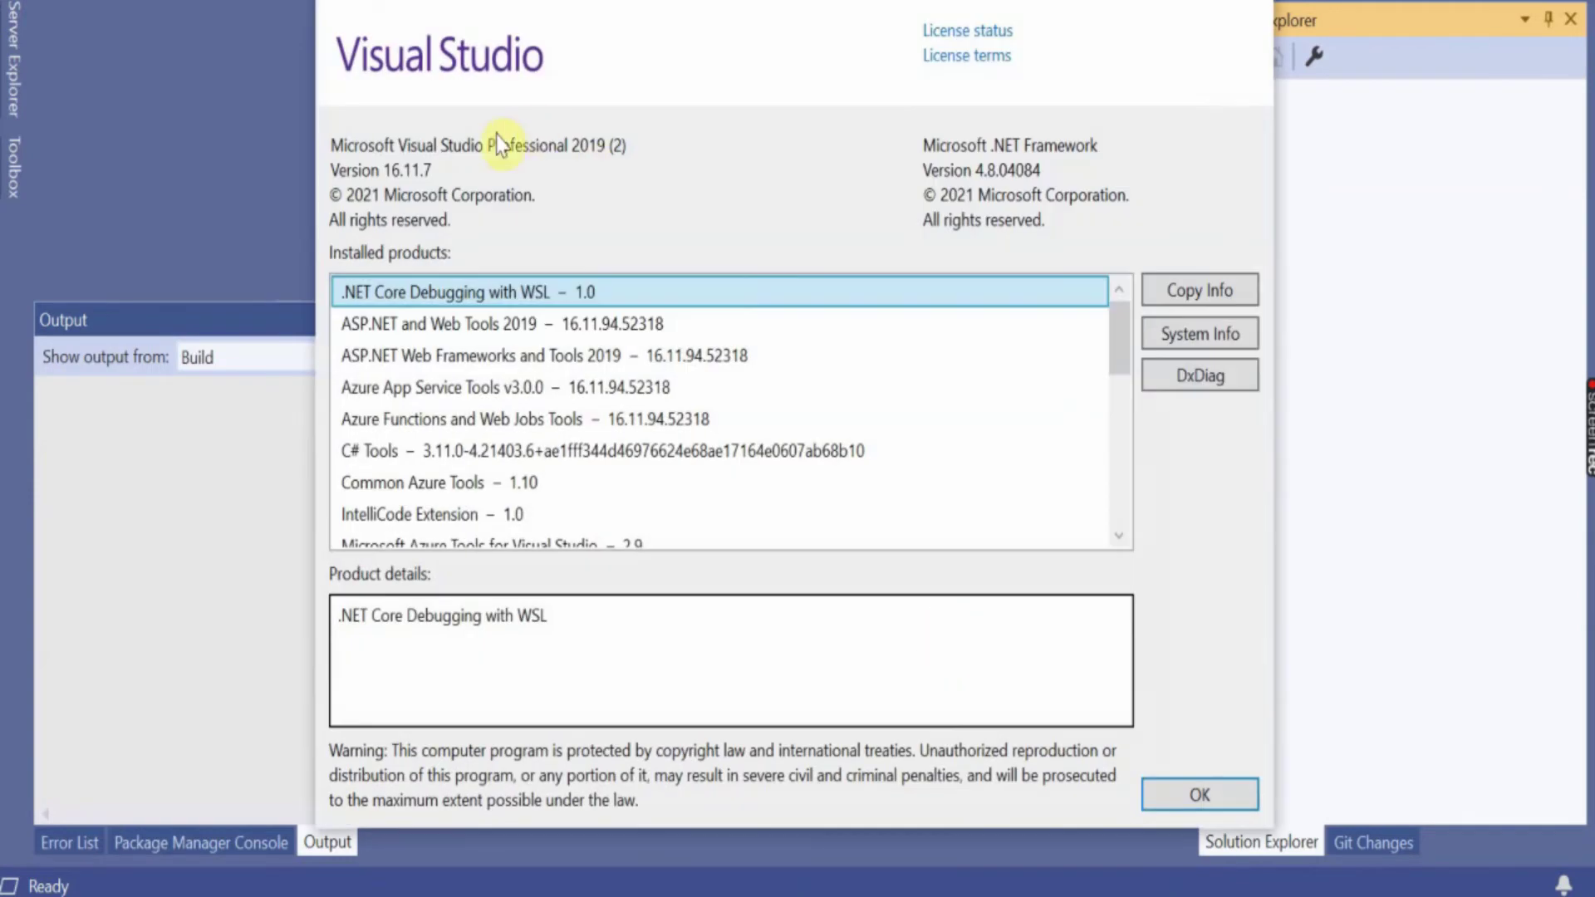
drag(614, 146, 313, 143)
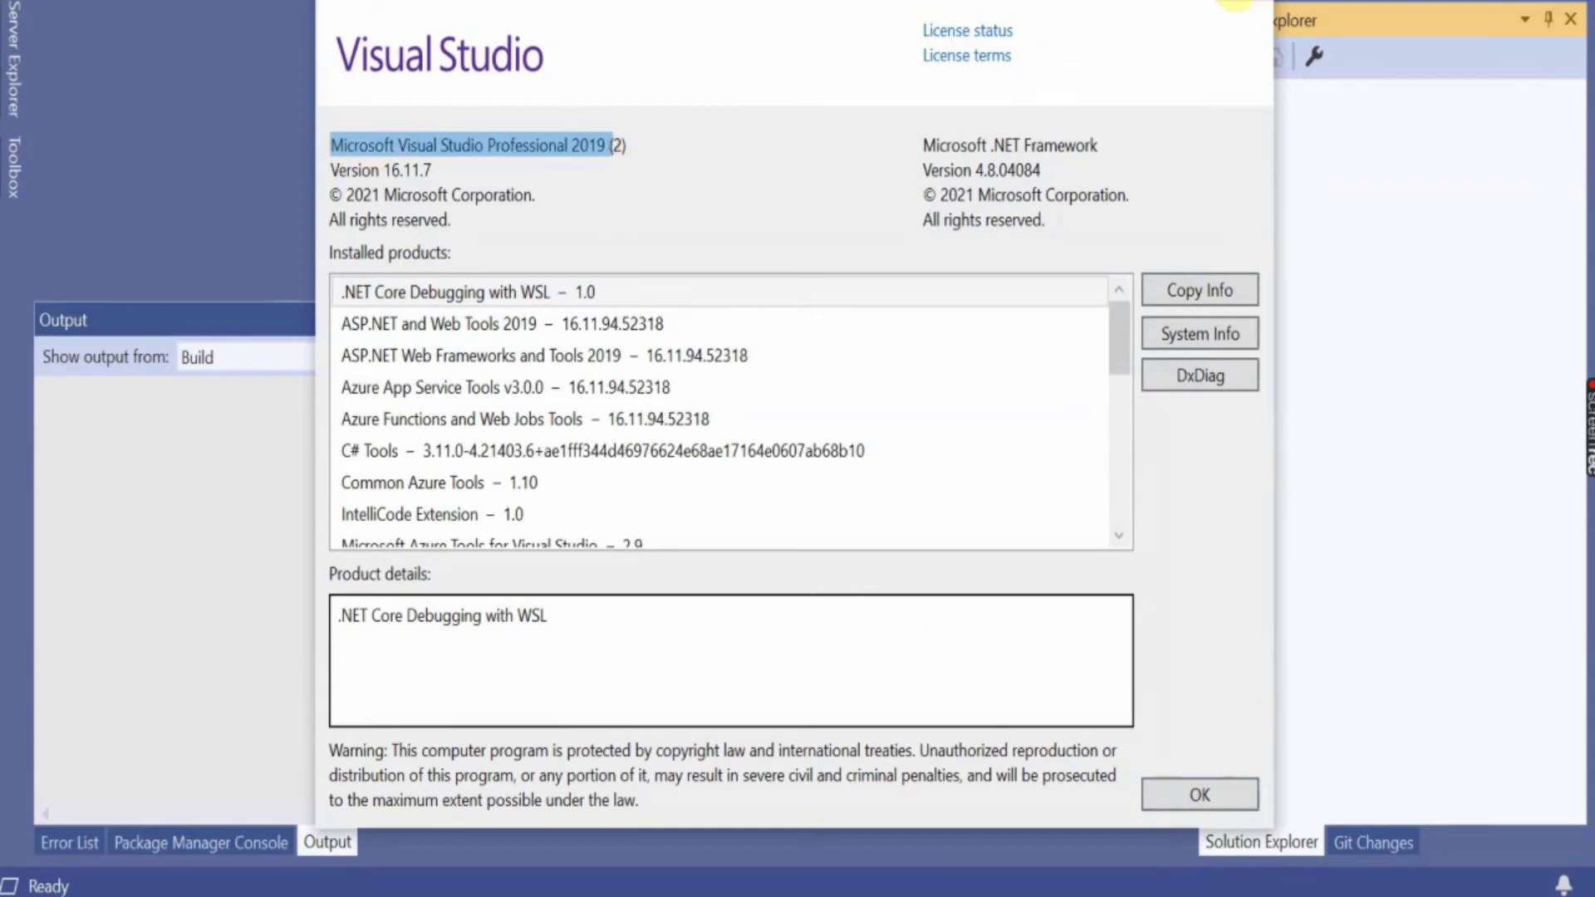
key(Escape)
Start a new project from the C# ASP.NET Core Web App template with Razor Pages content
key(alt+f)
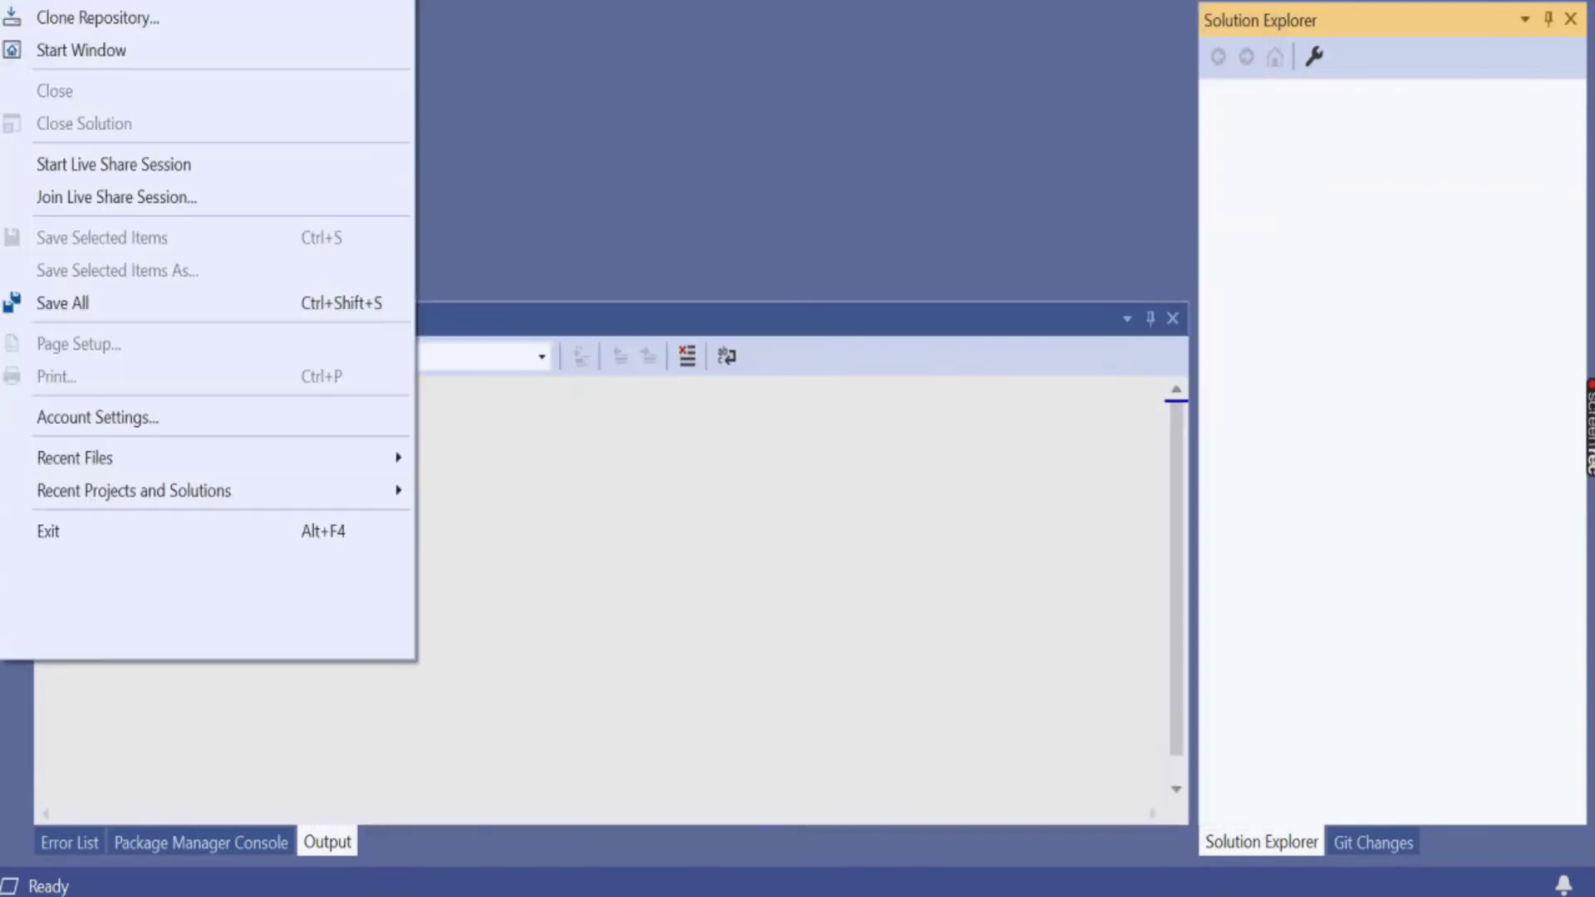
key(n)
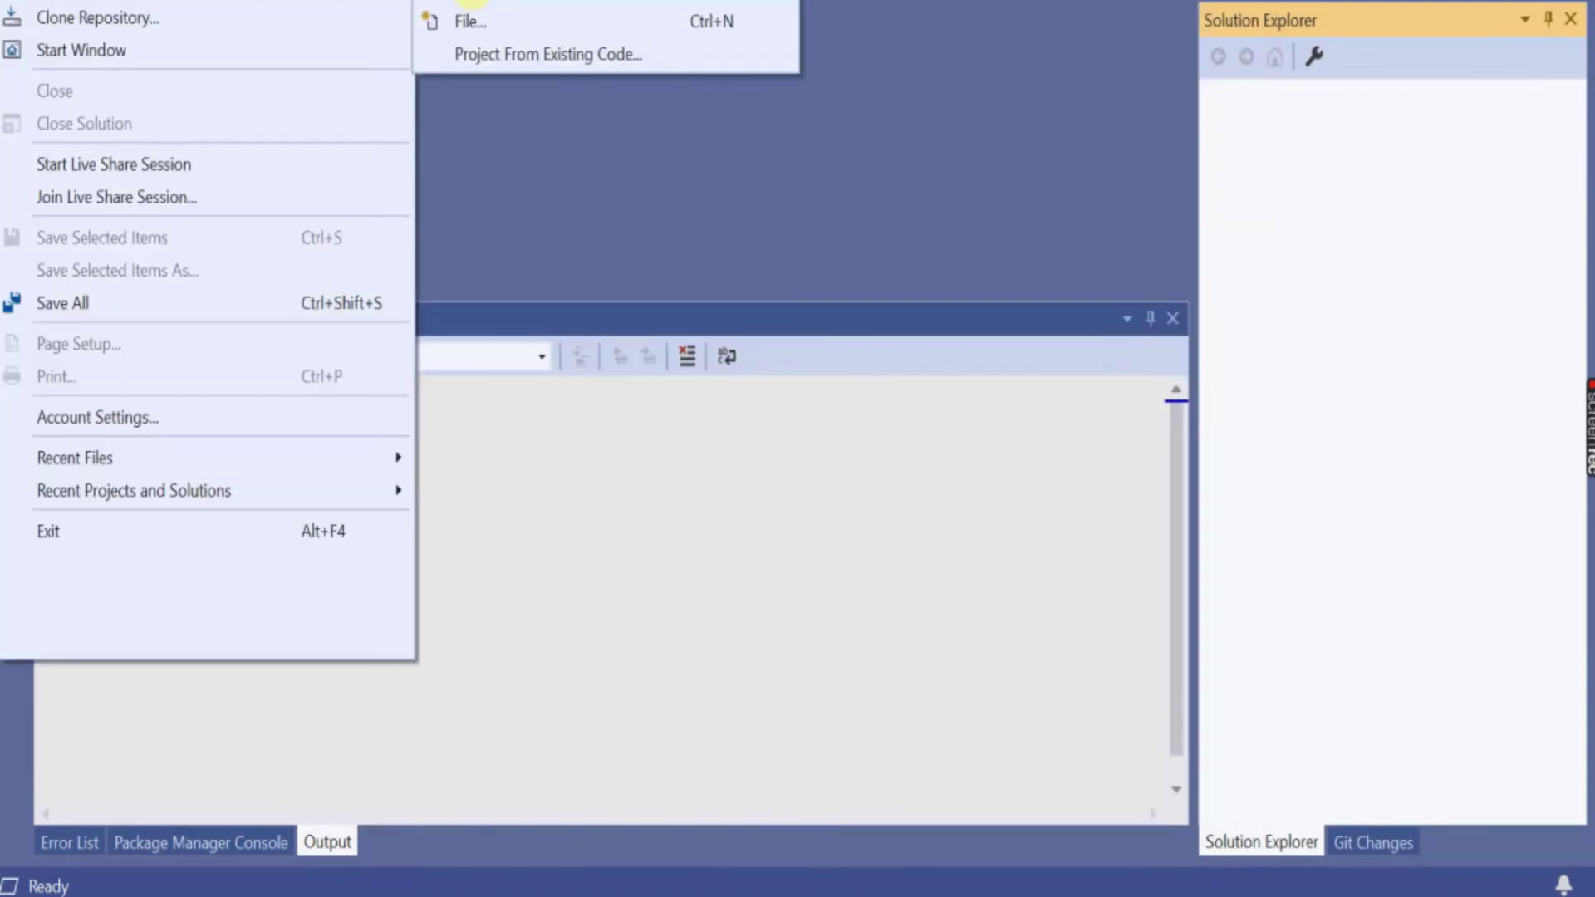
key(p)
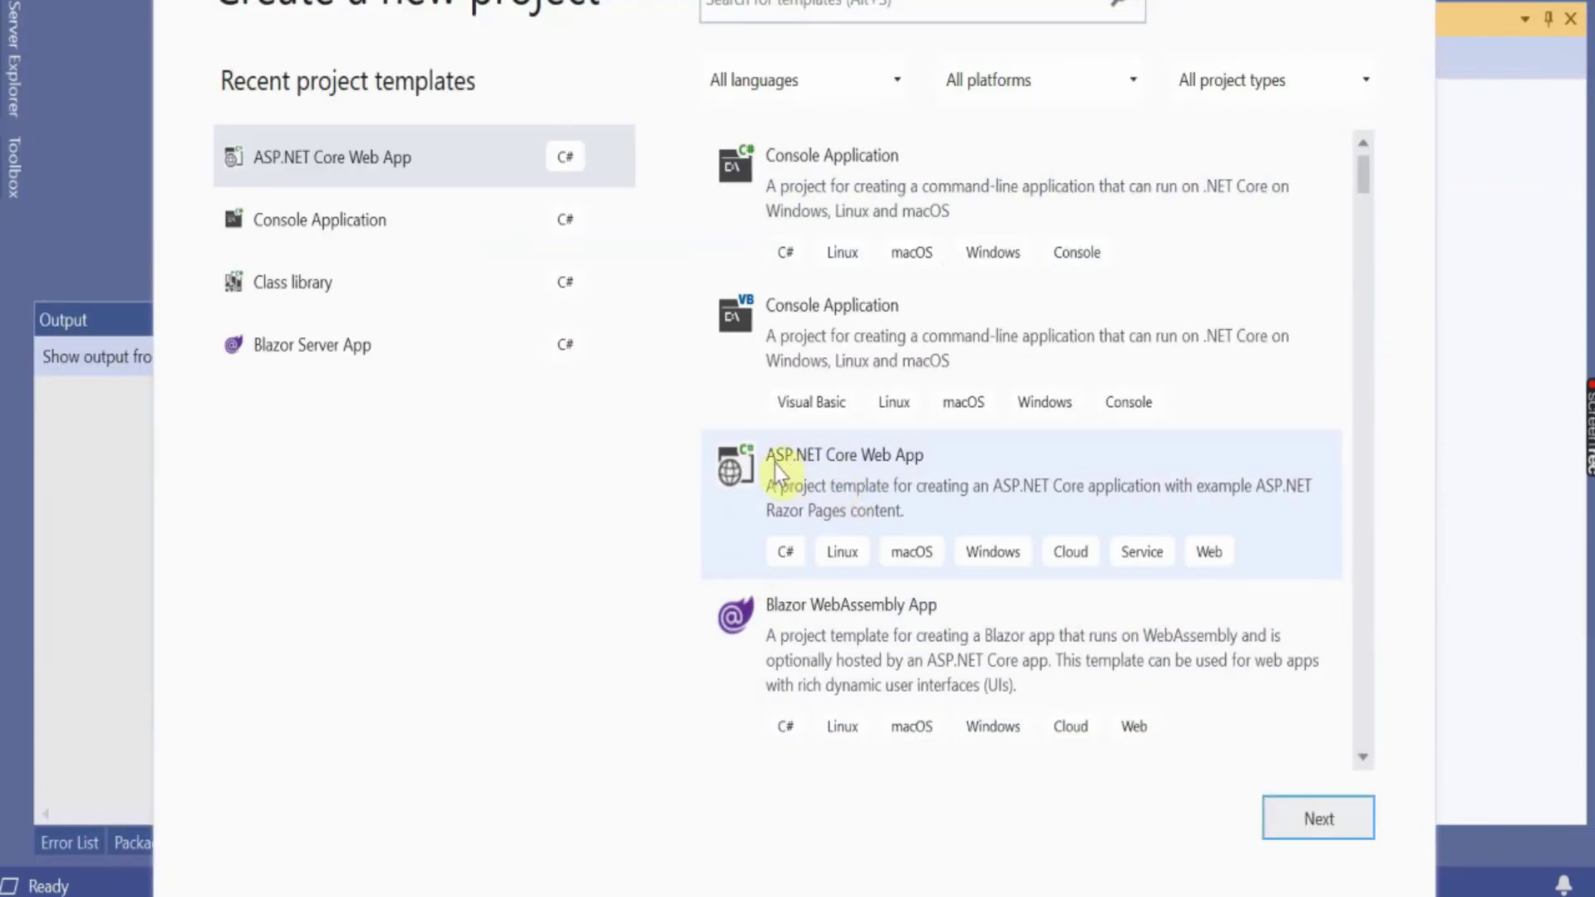
click(863, 465)
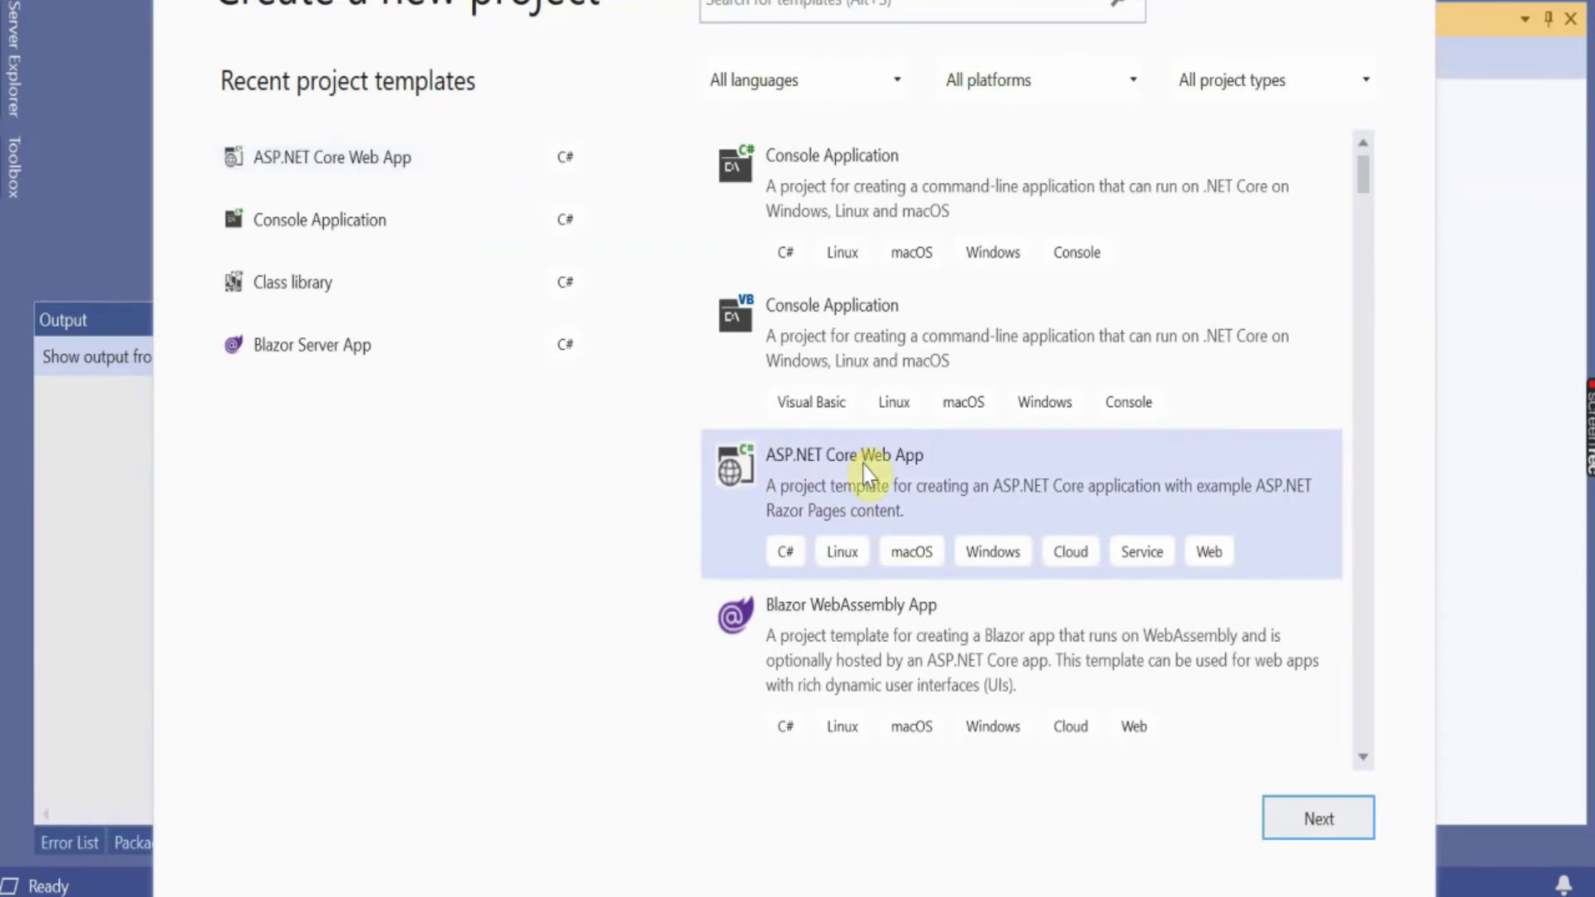
click(1324, 814)
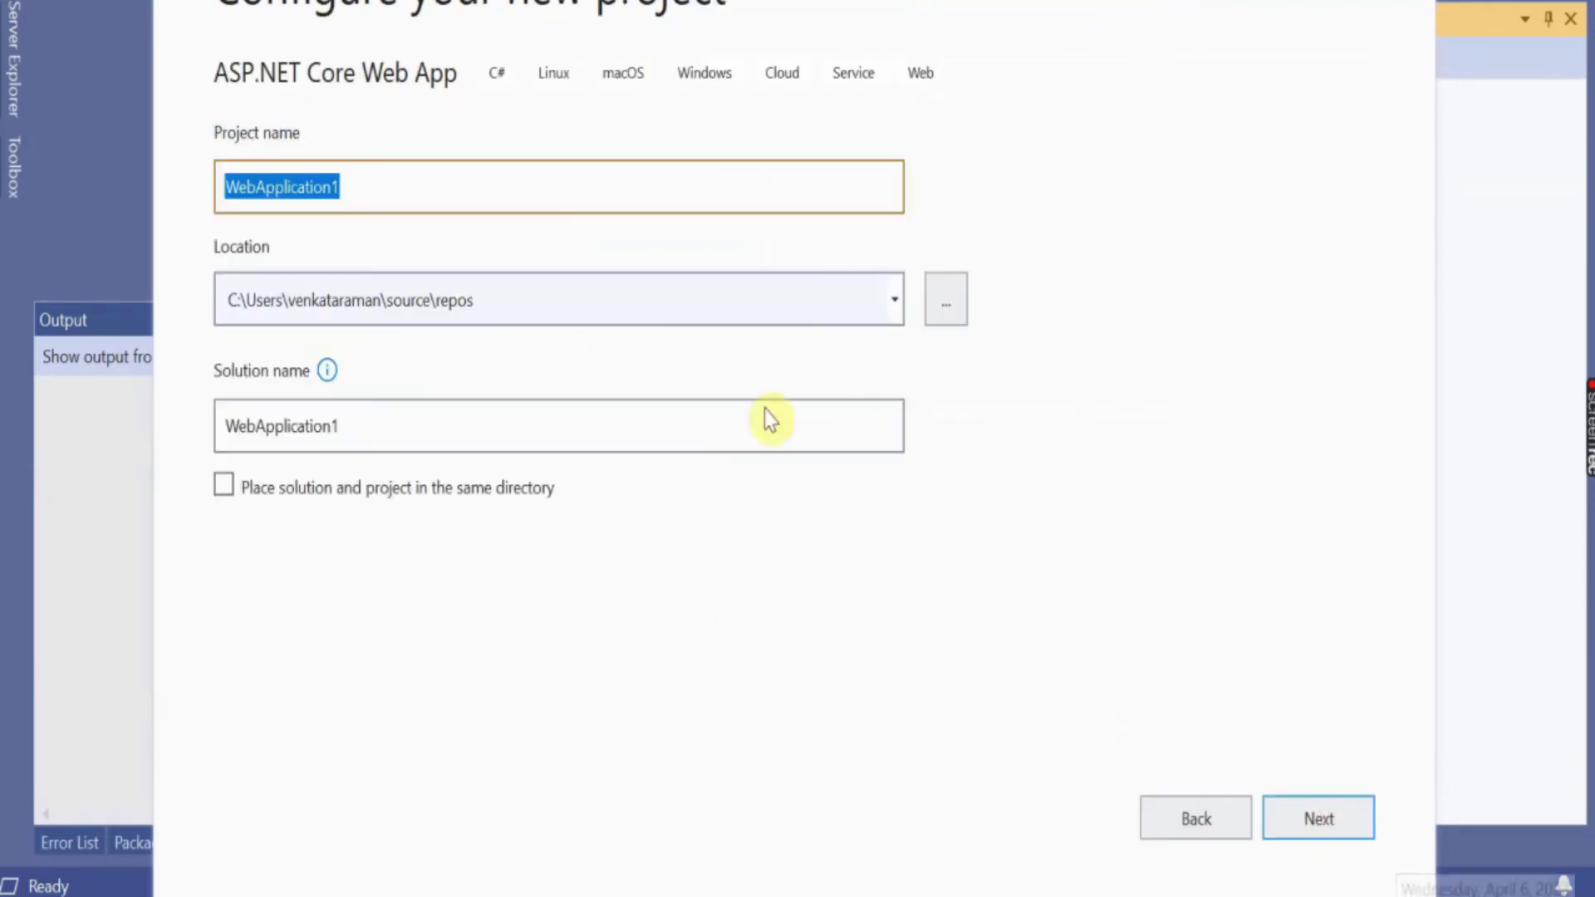
Name the new project and its solution MyFirstWebapp
click(348, 189)
double_click(356, 185)
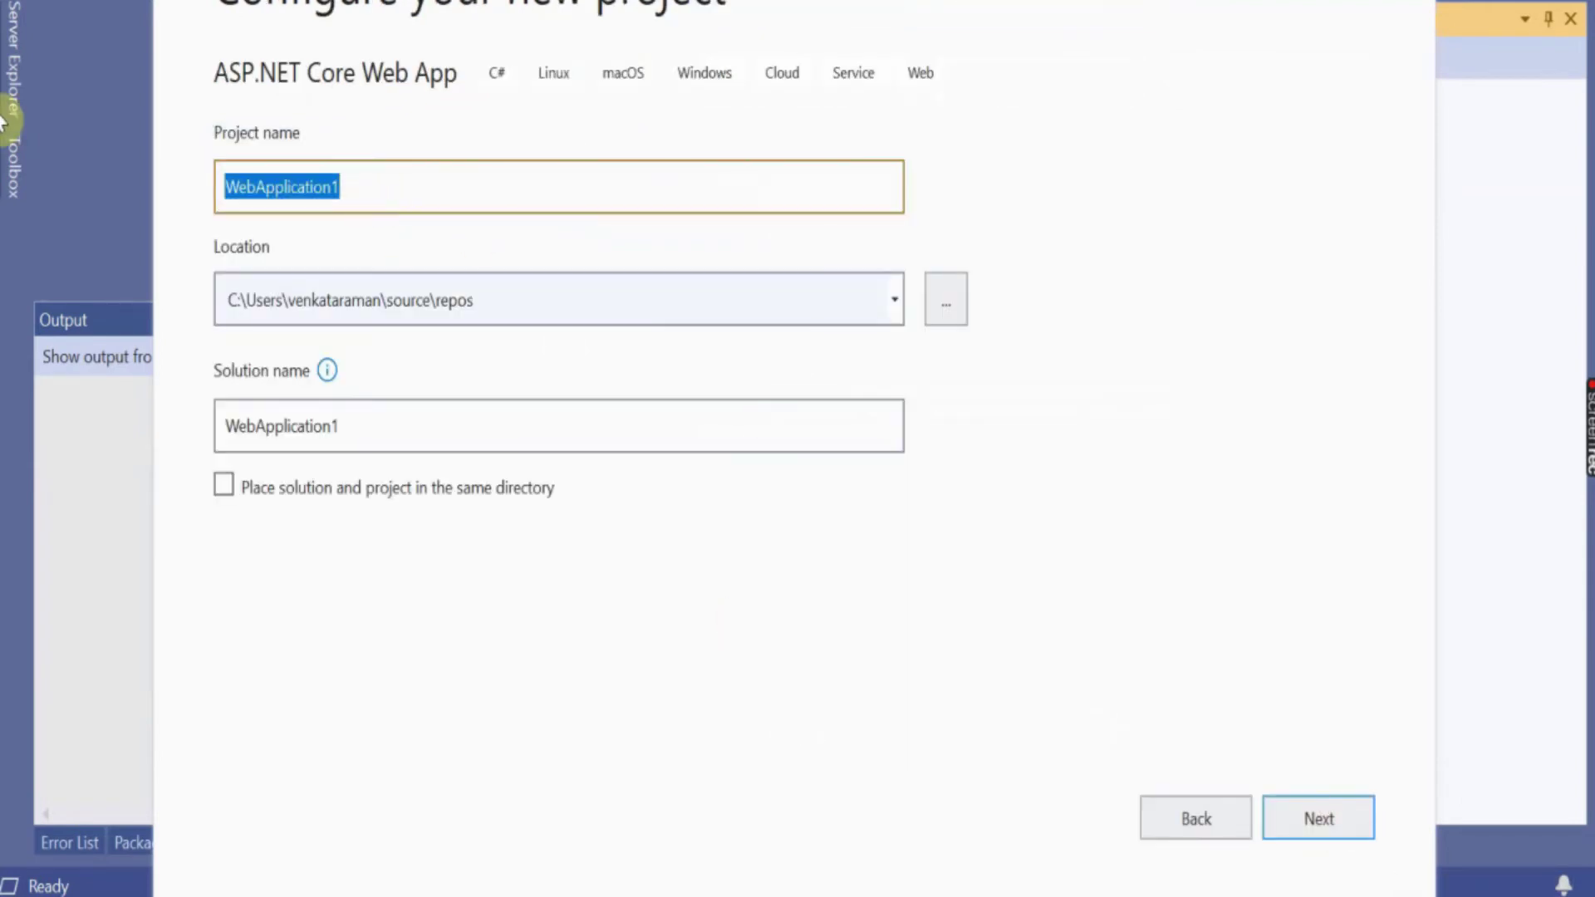
text(My)
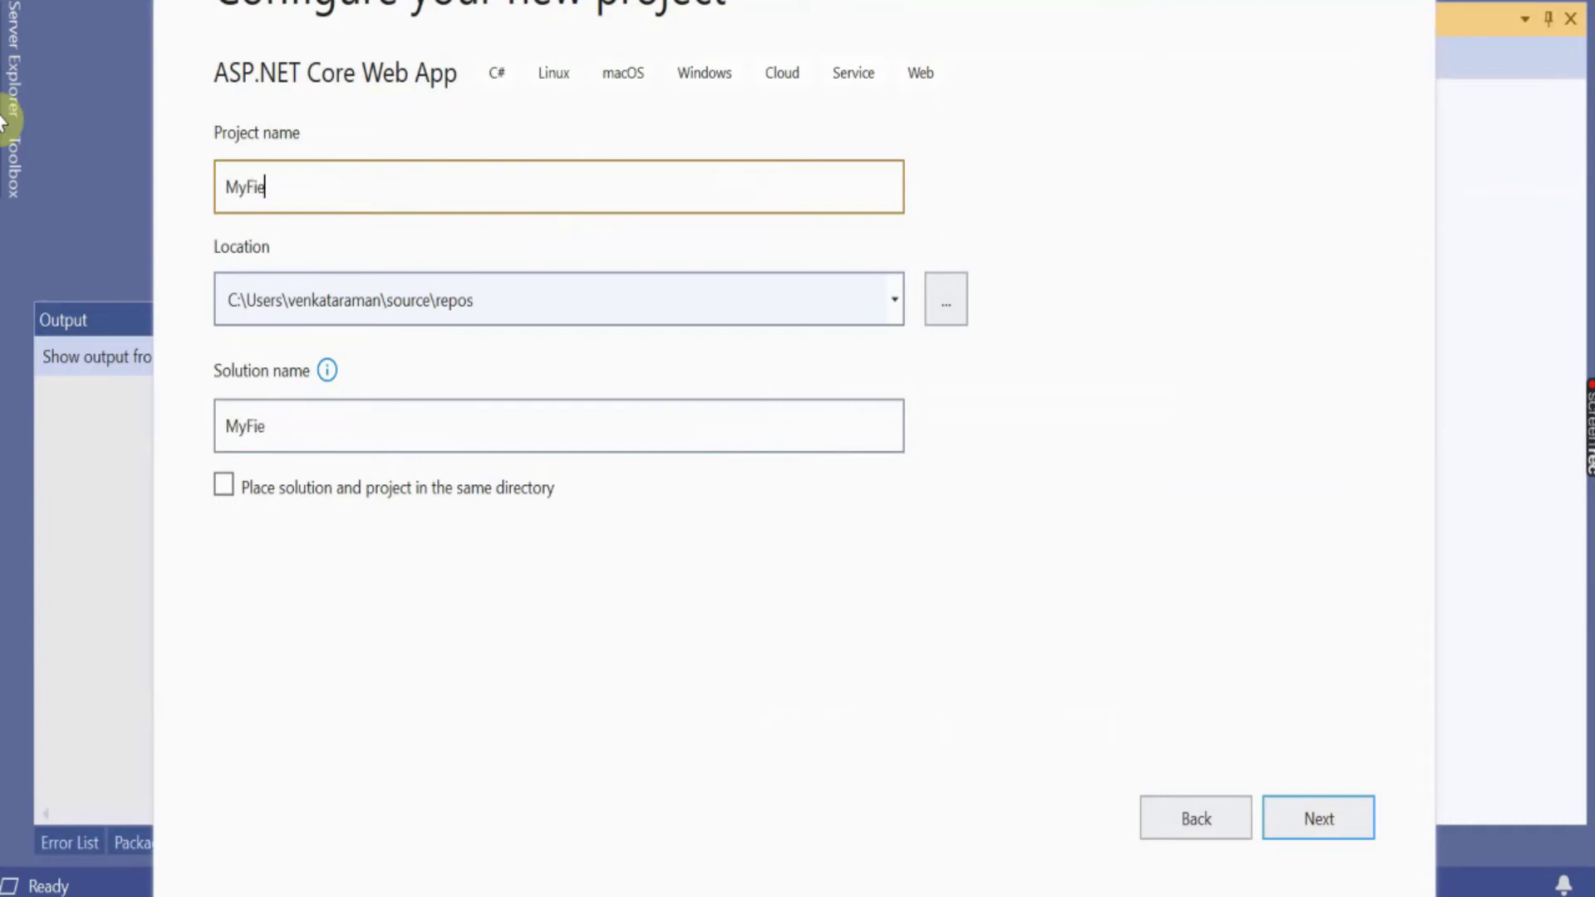
text(FirstWebapp)
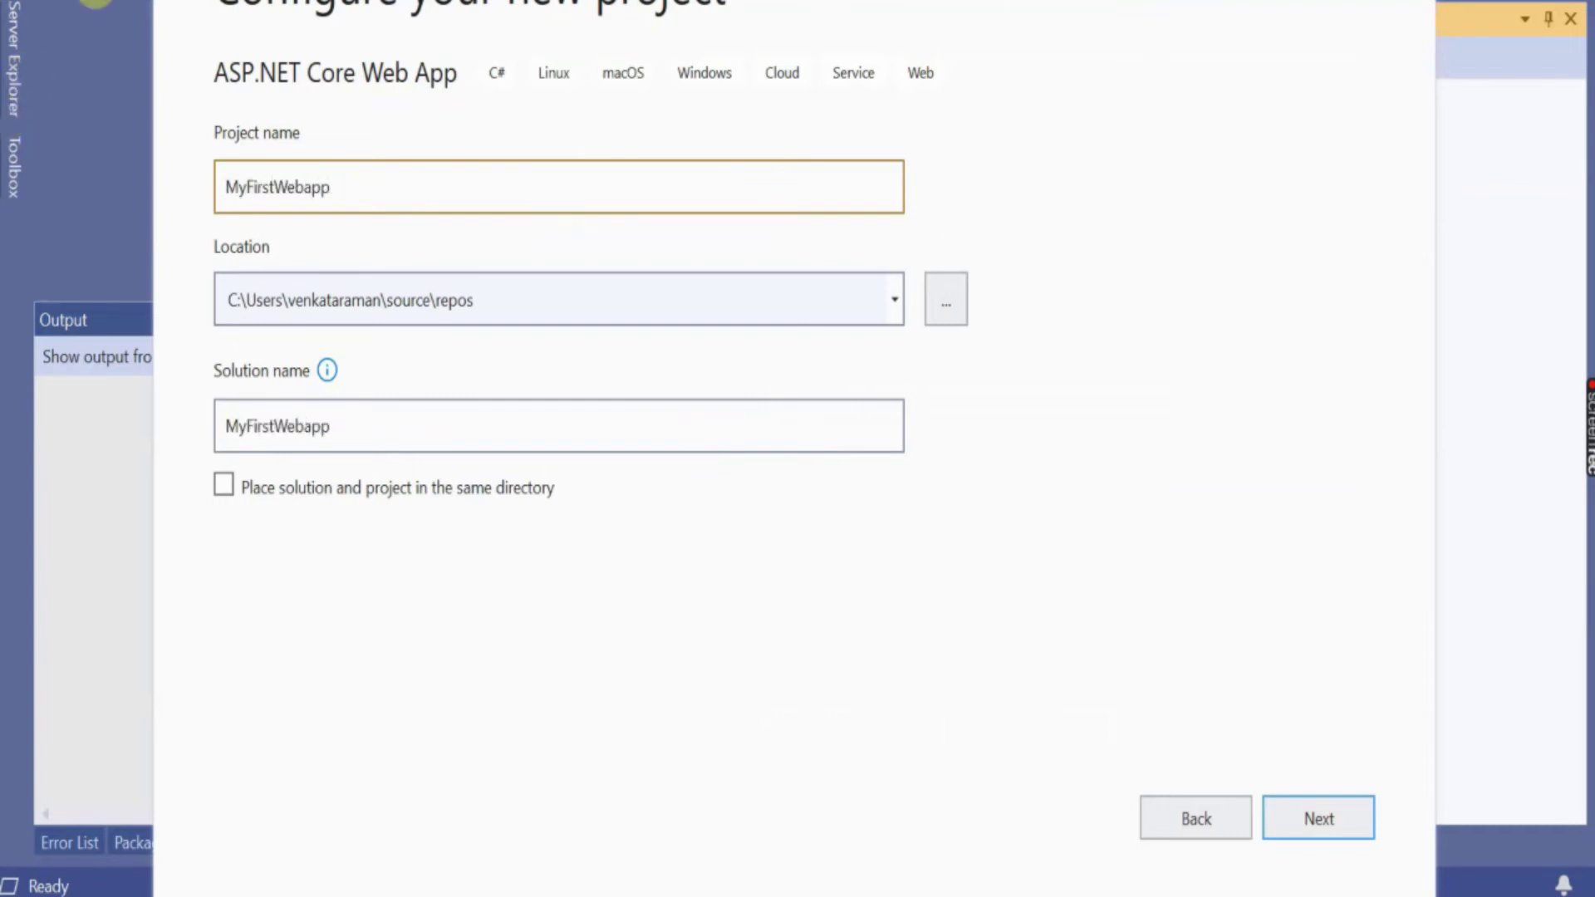
drag(354, 187, 188, 185)
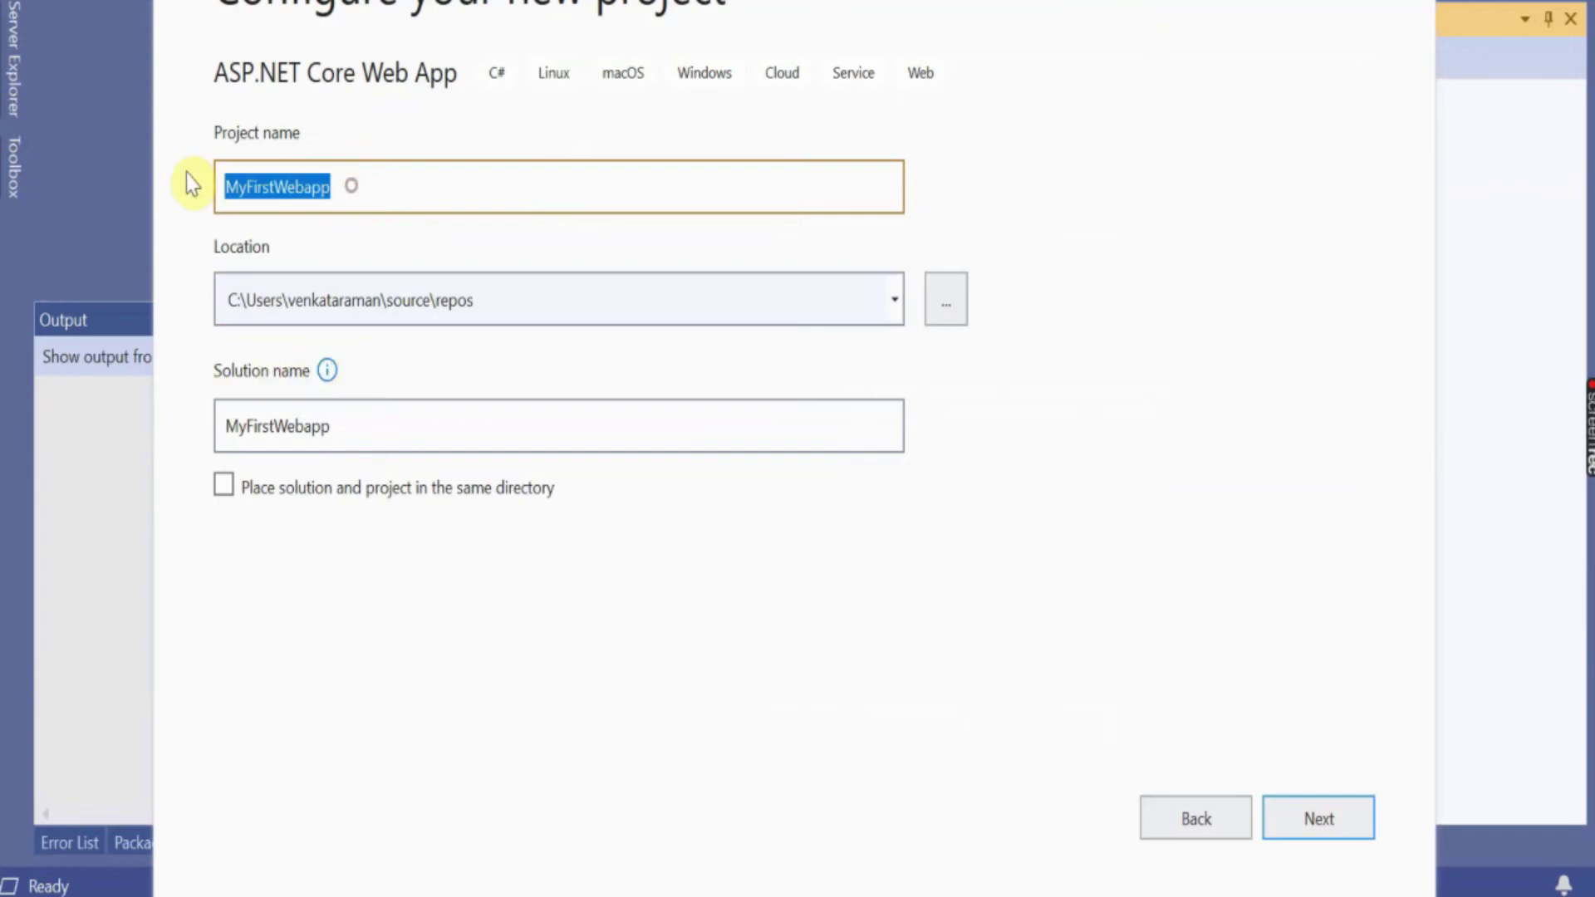
Create the project targeting .NET 5.0 (Current), with no authentication and HTTPS configured
click(1339, 820)
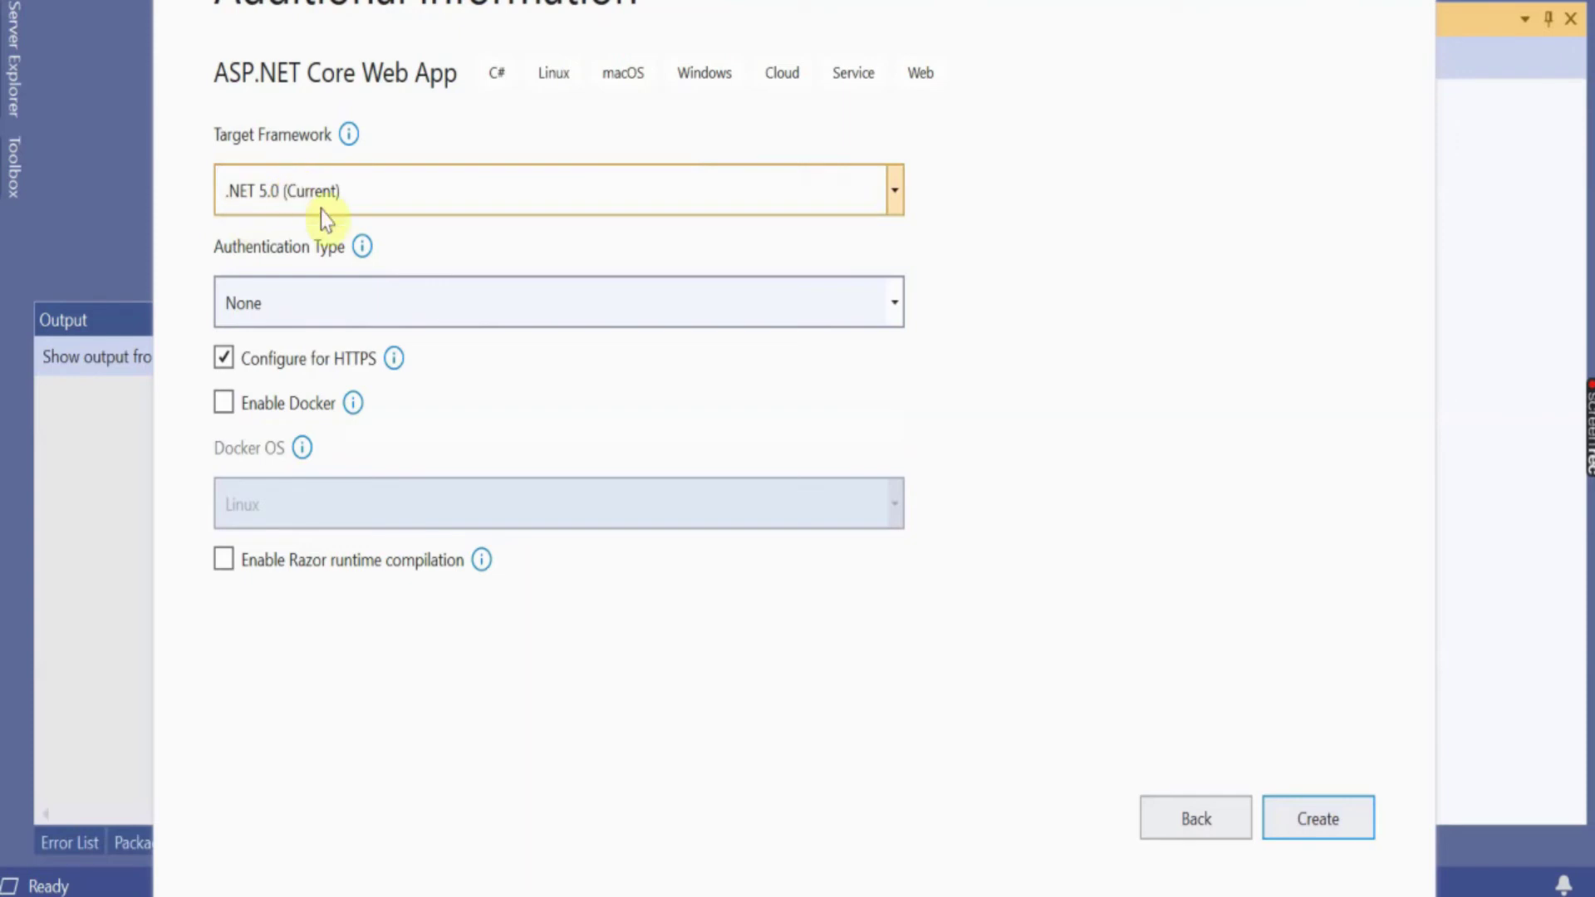
click(699, 655)
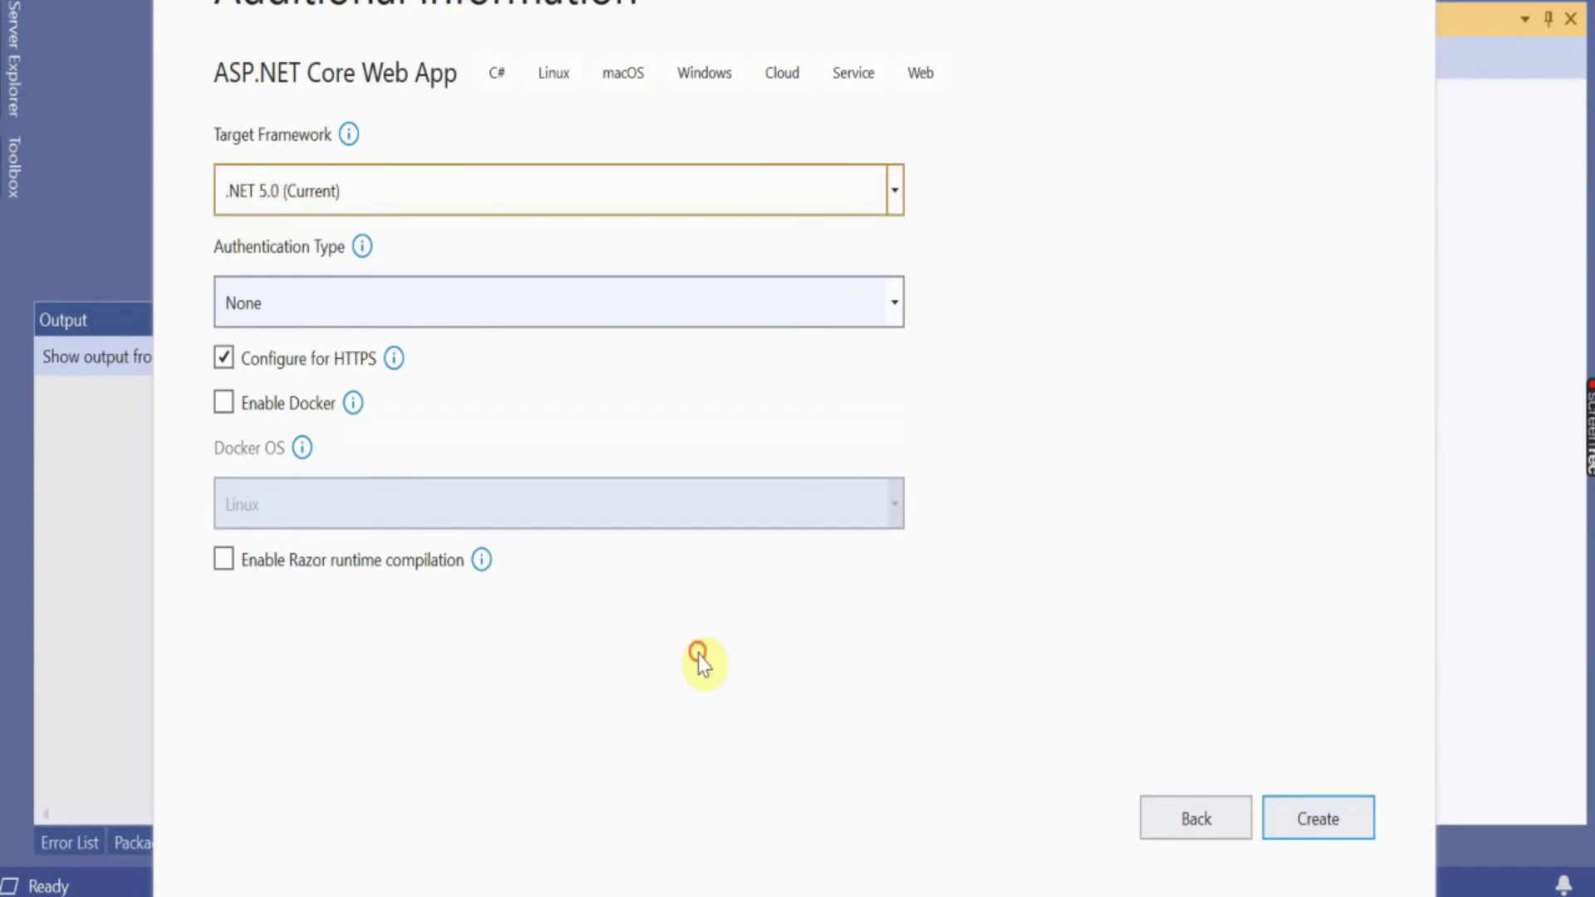
click(1315, 817)
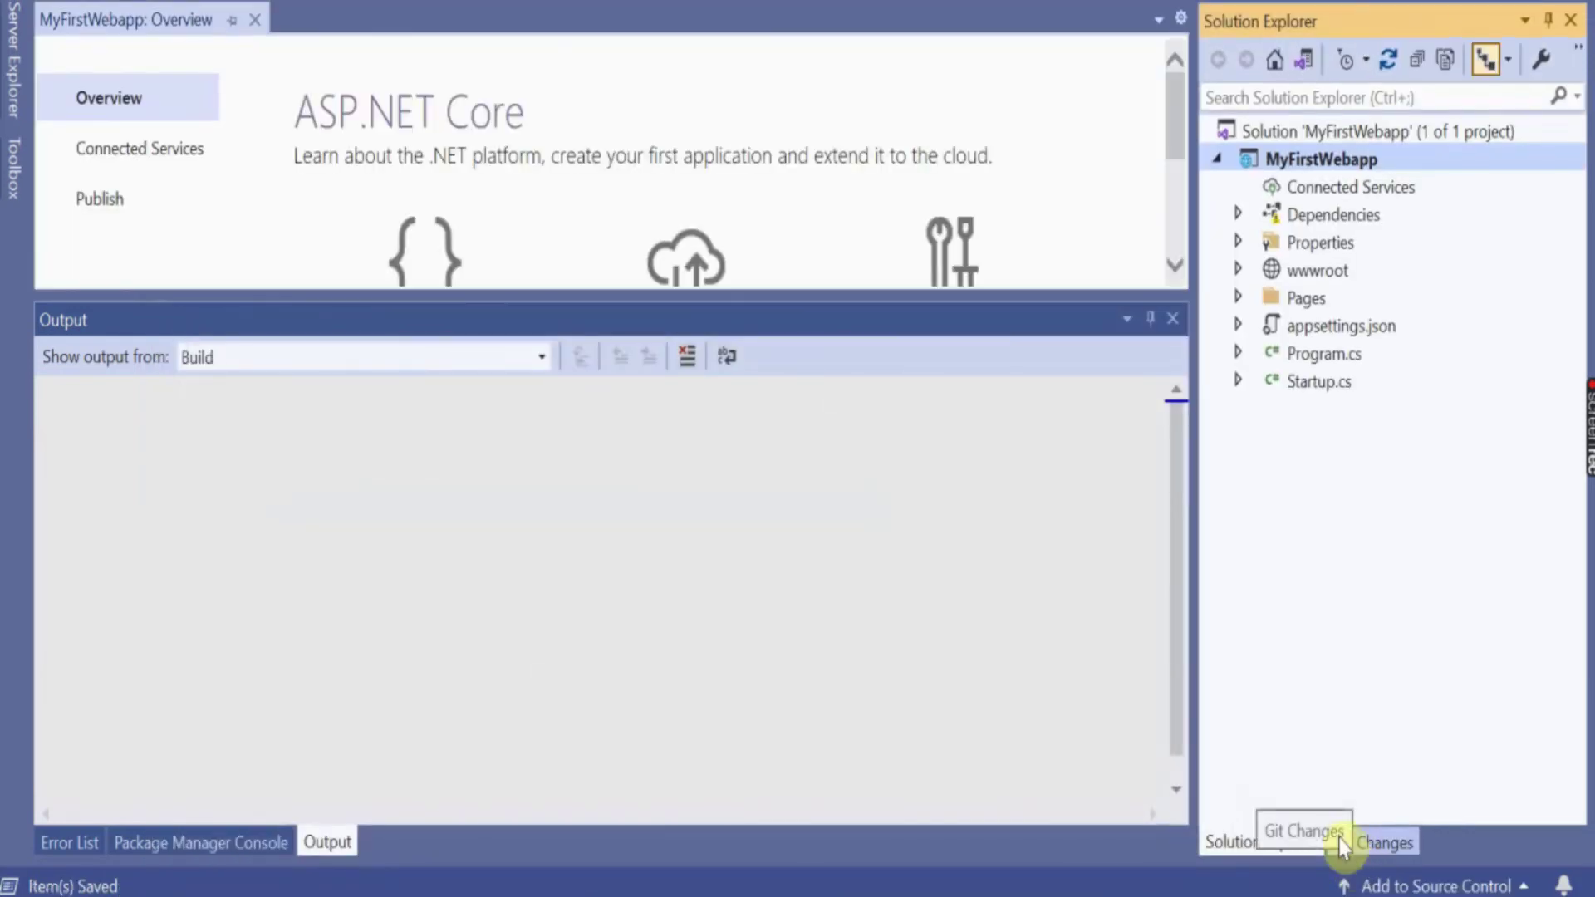
Enlarge the editor area and open Index.cshtml from the Pages folder to review its Welcome heading
drag(722, 296, 708, 531)
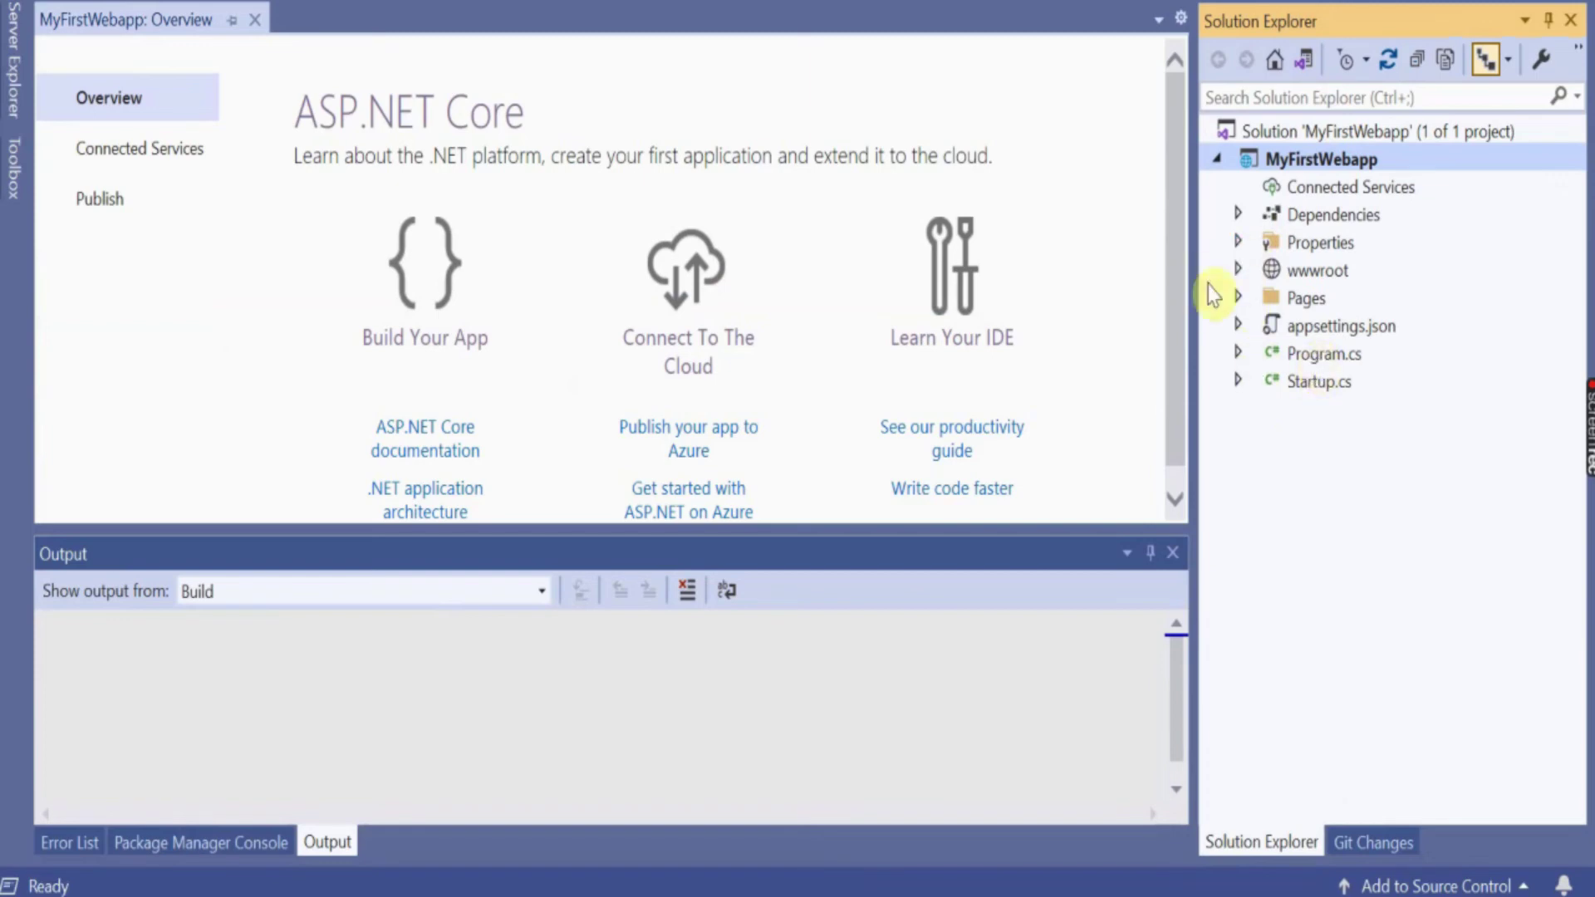
click(1236, 298)
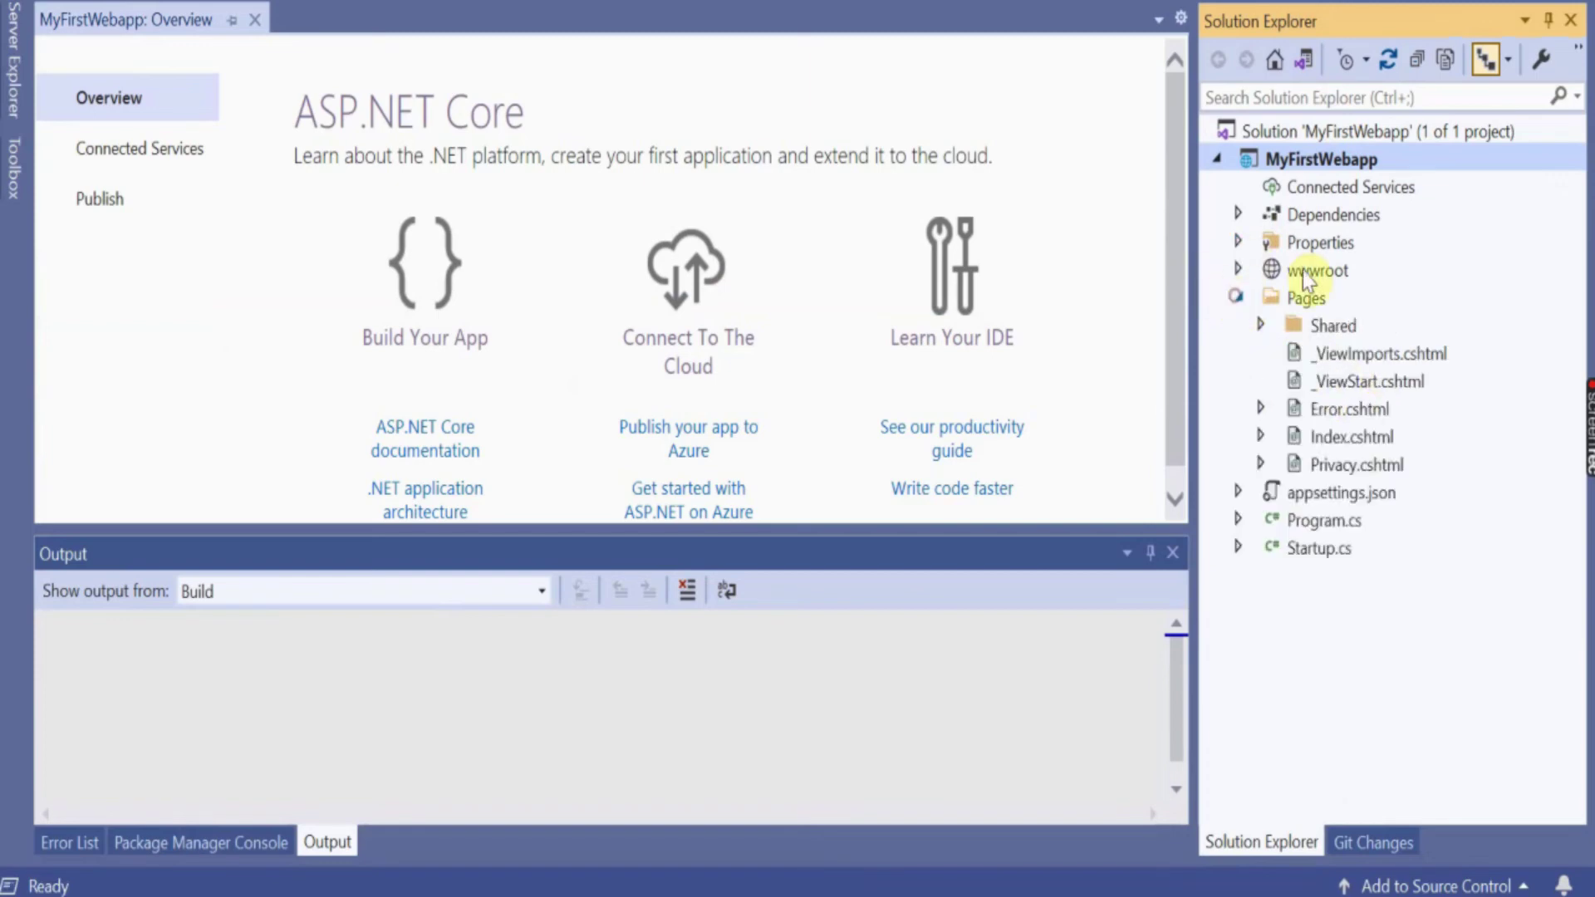
click(1333, 439)
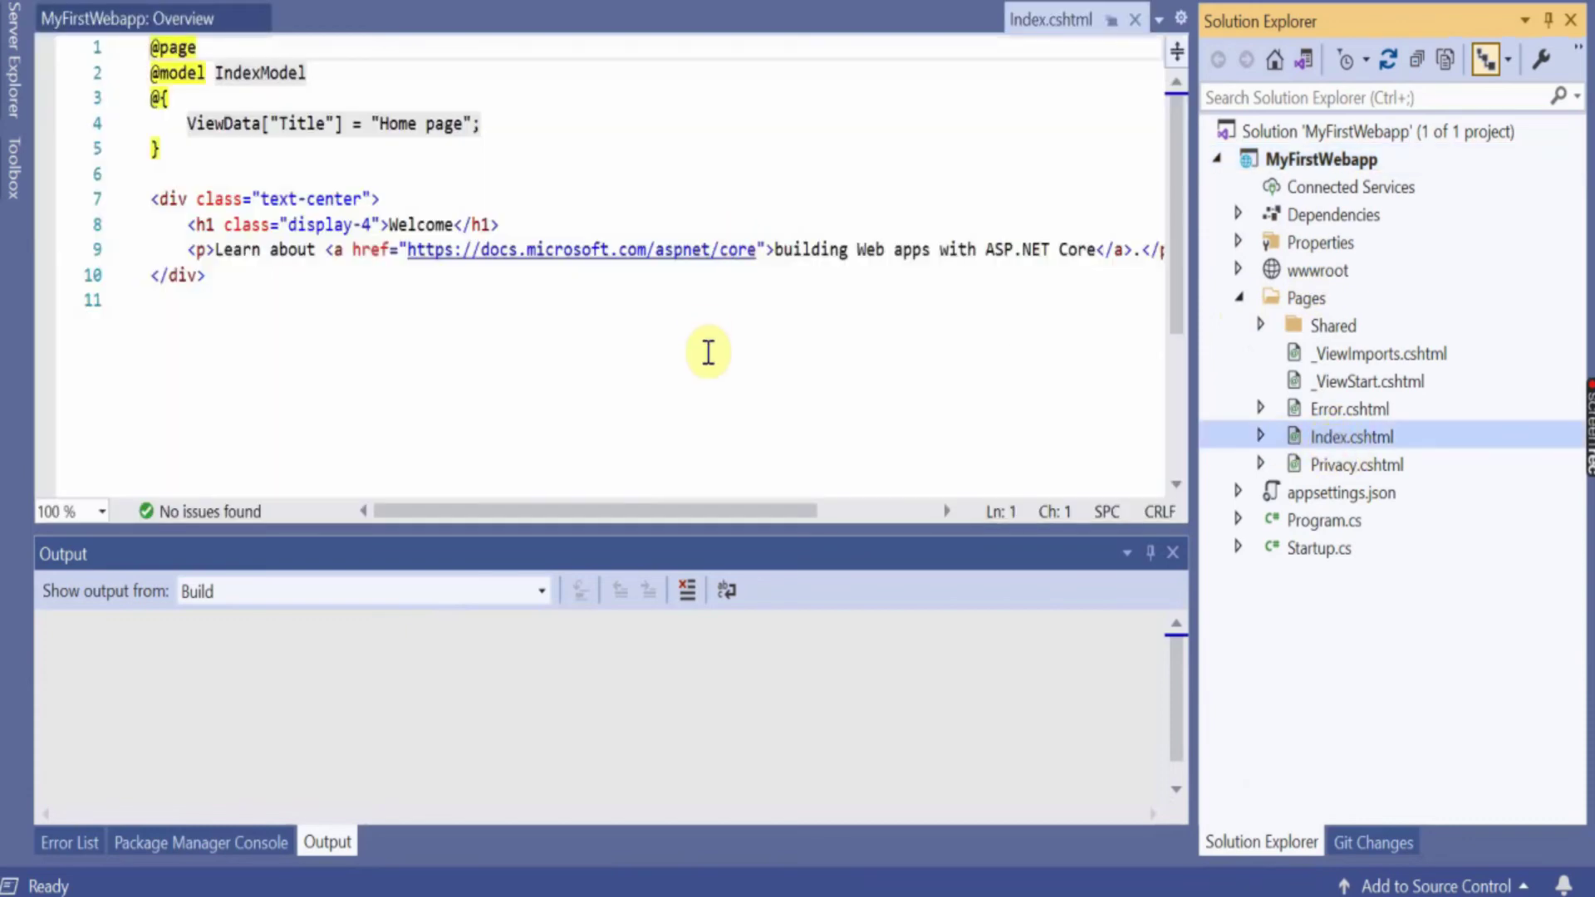
click(708, 349)
click(550, 392)
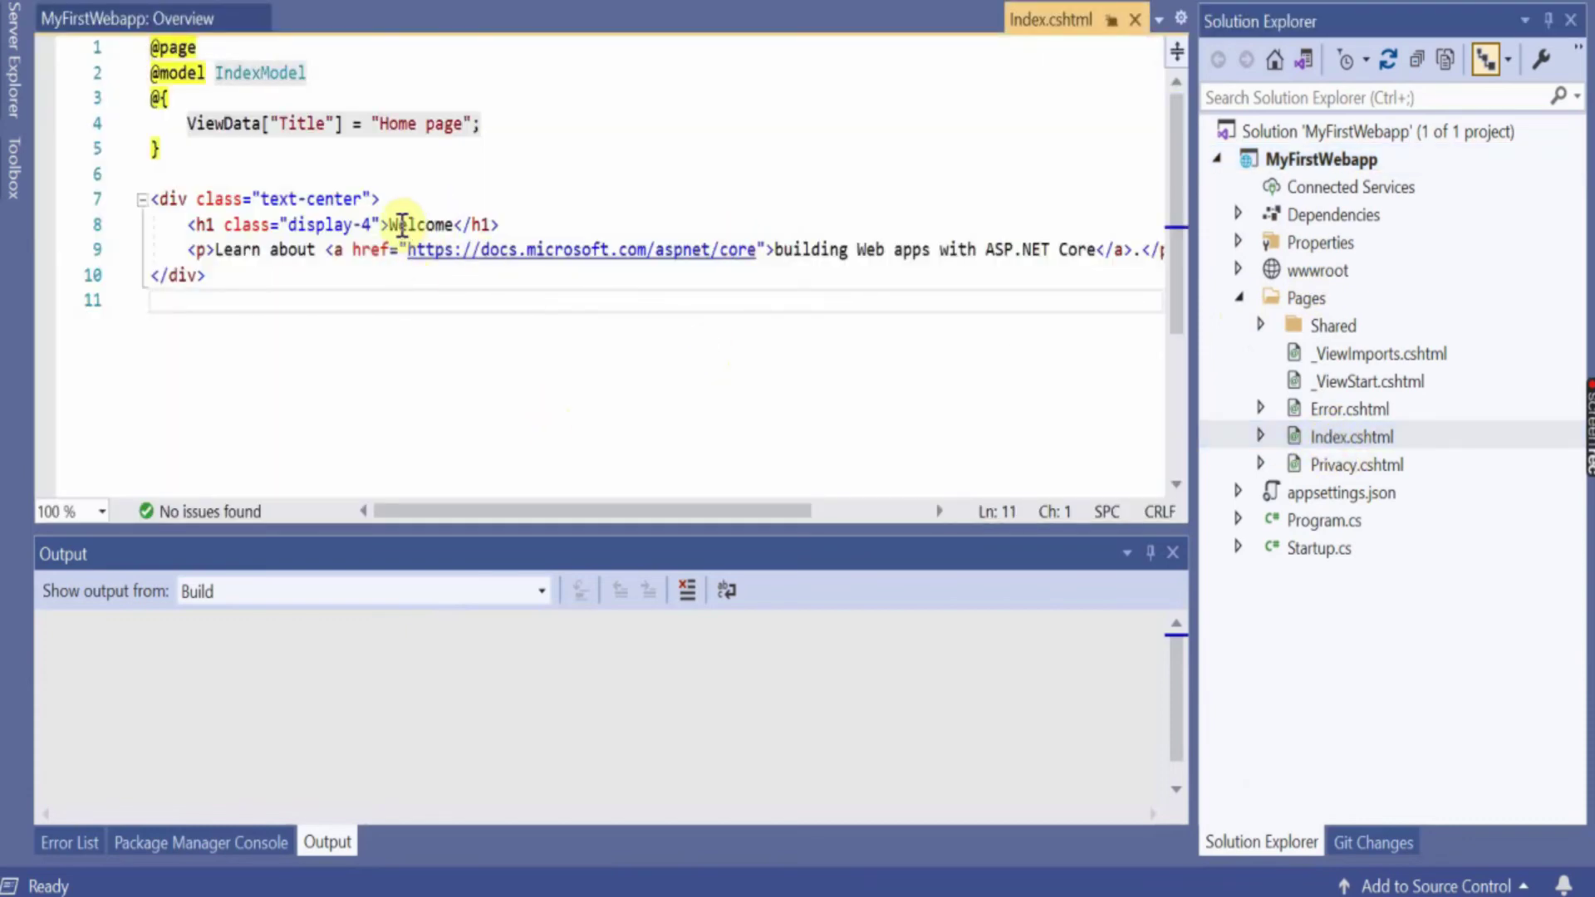
drag(389, 225, 455, 224)
click(1000, 332)
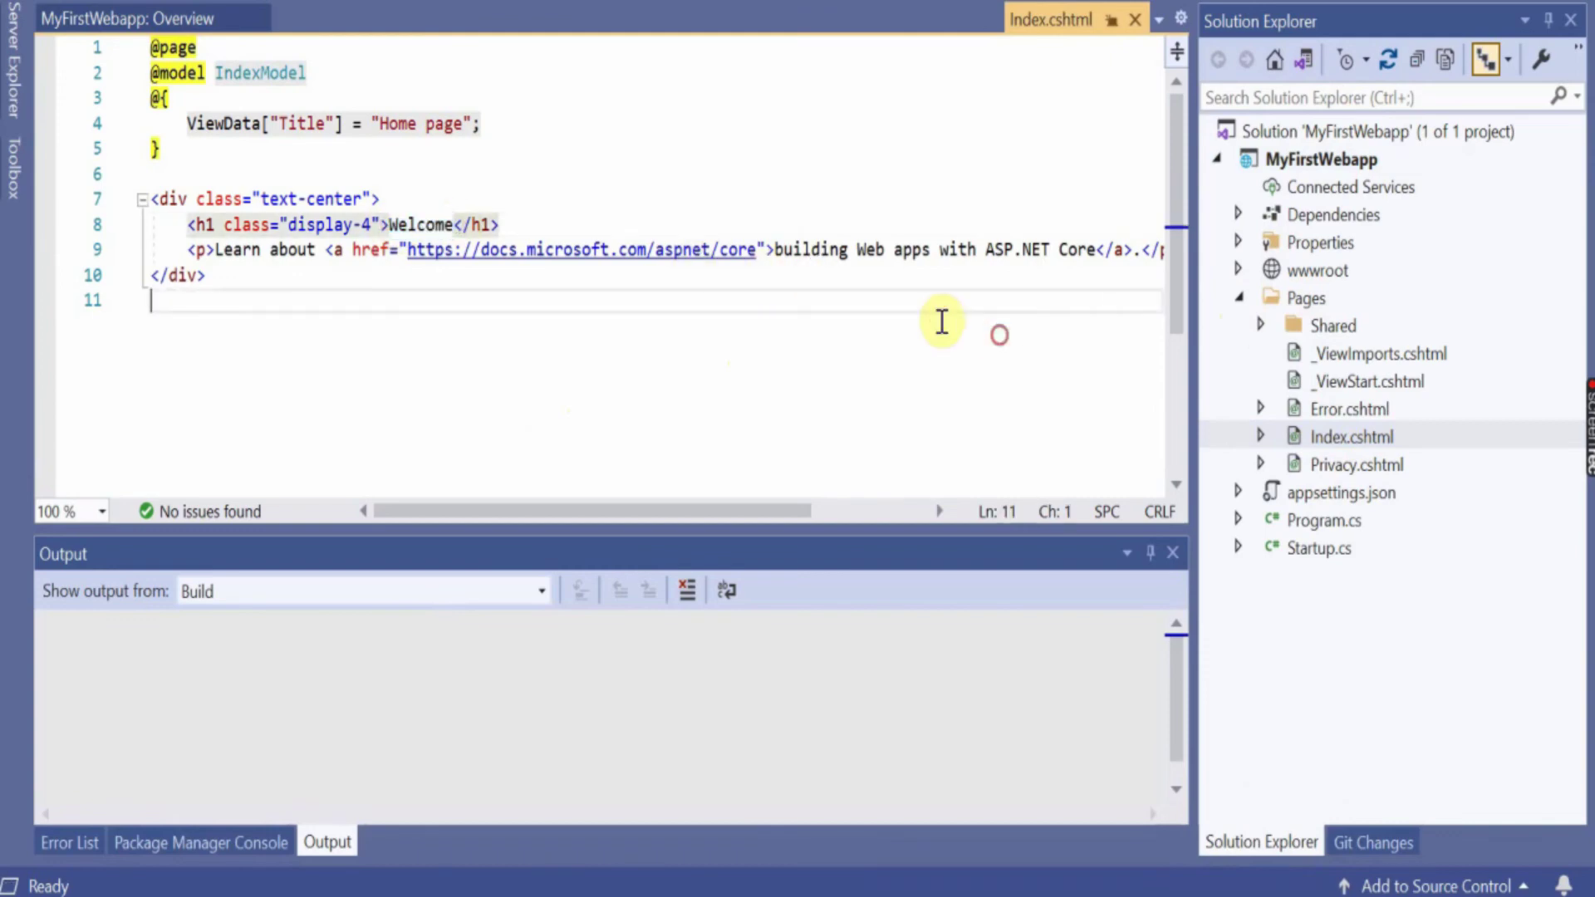
Build the MyFirstWebapp project
click(329, 20)
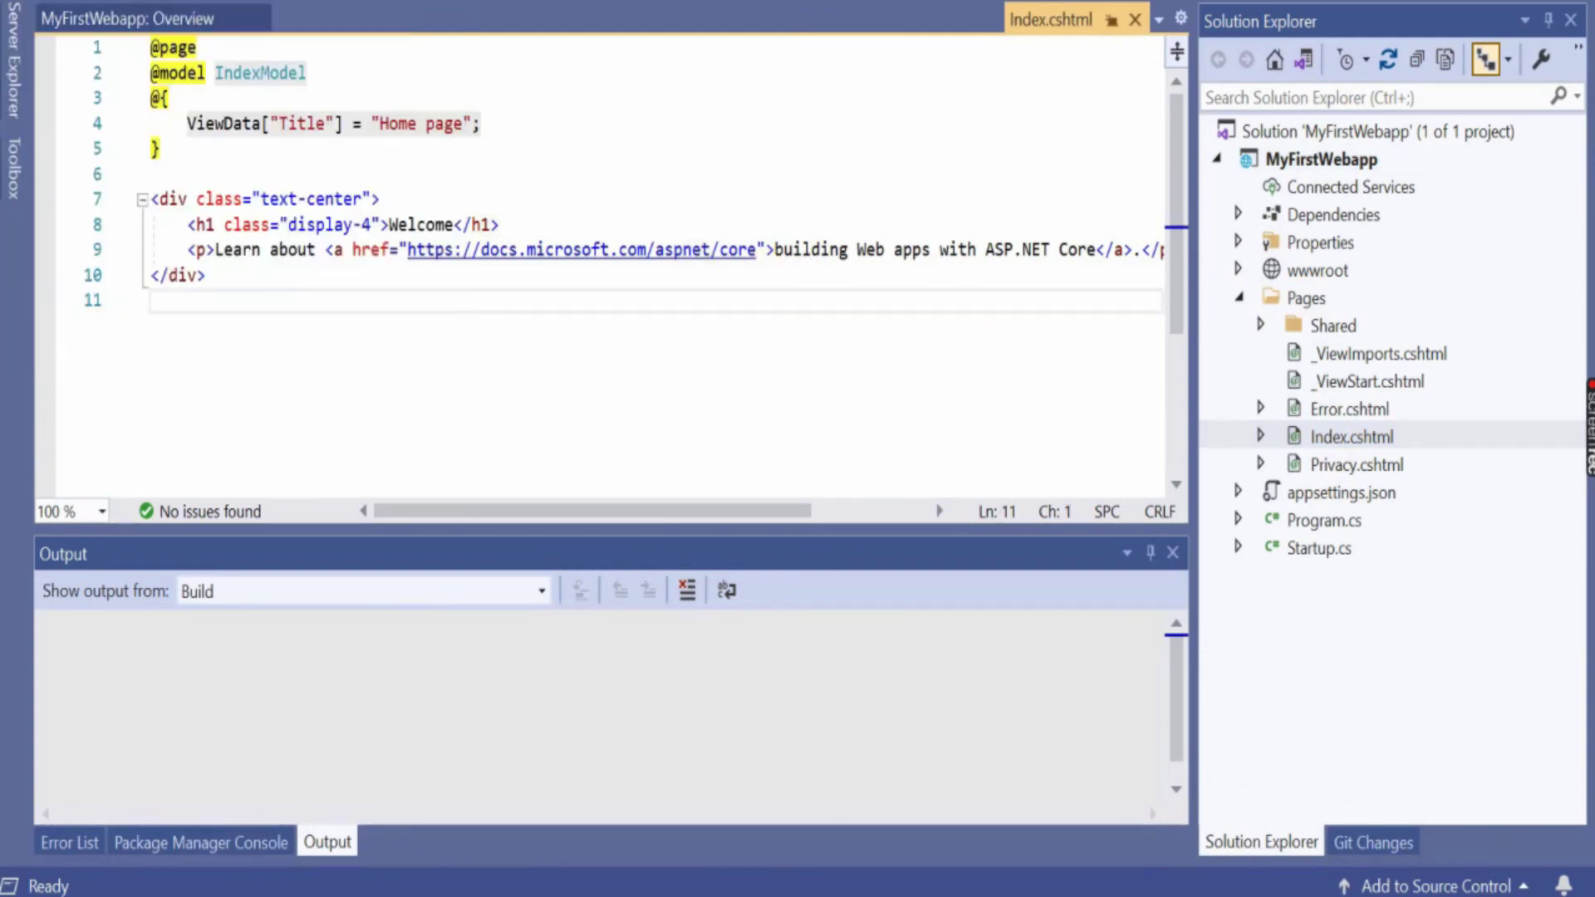
click(249, 2)
click(249, 2)
click(187, 1)
click(249, 2)
click(357, 21)
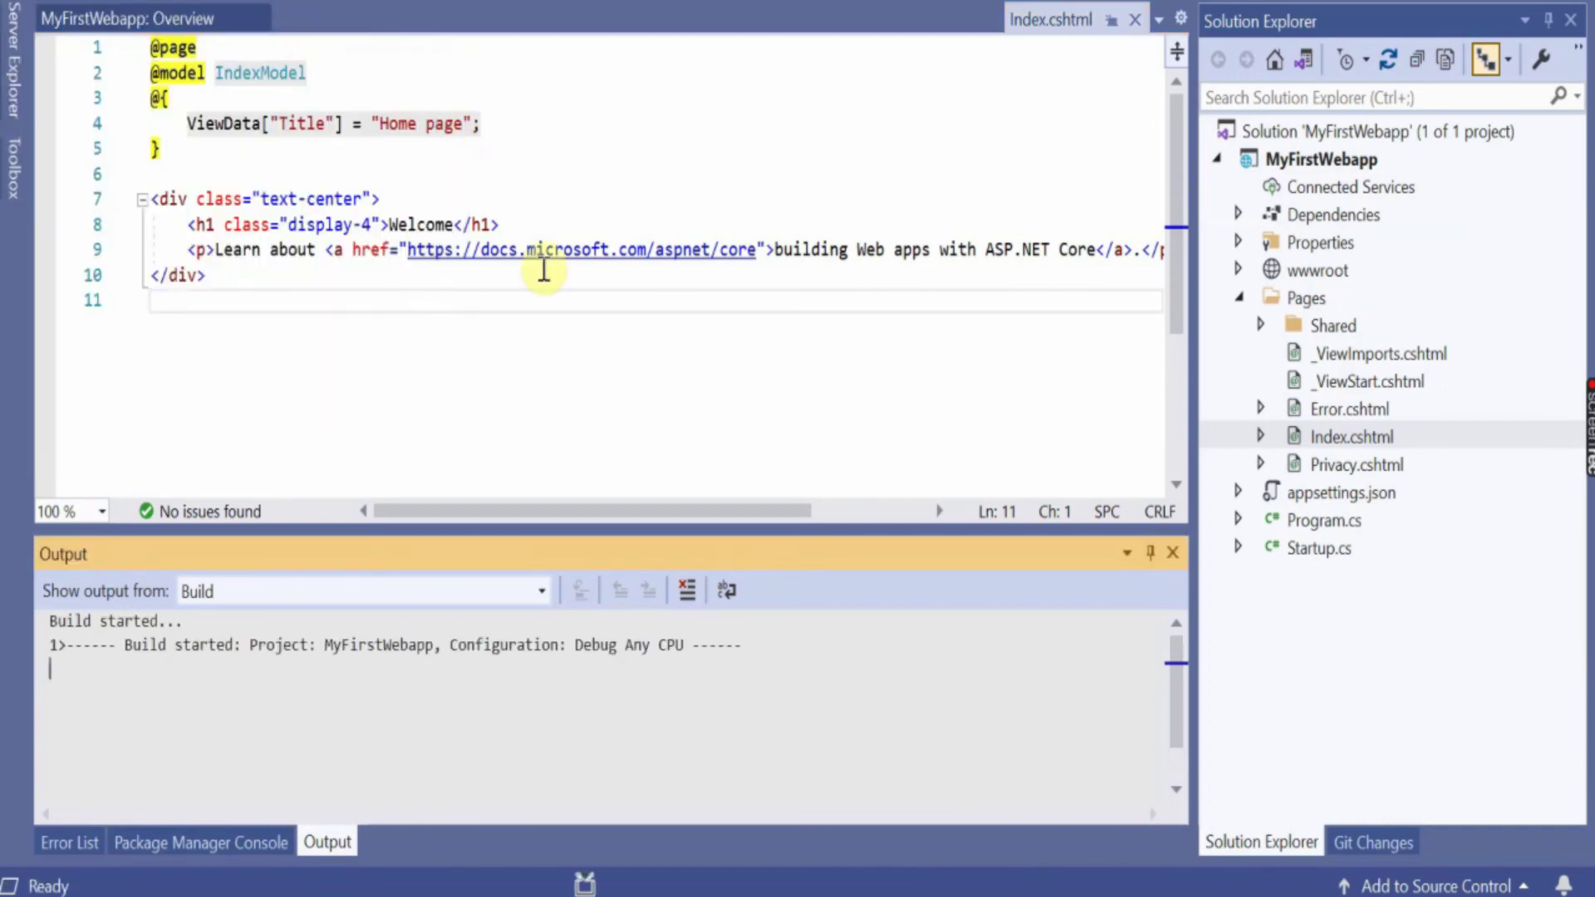